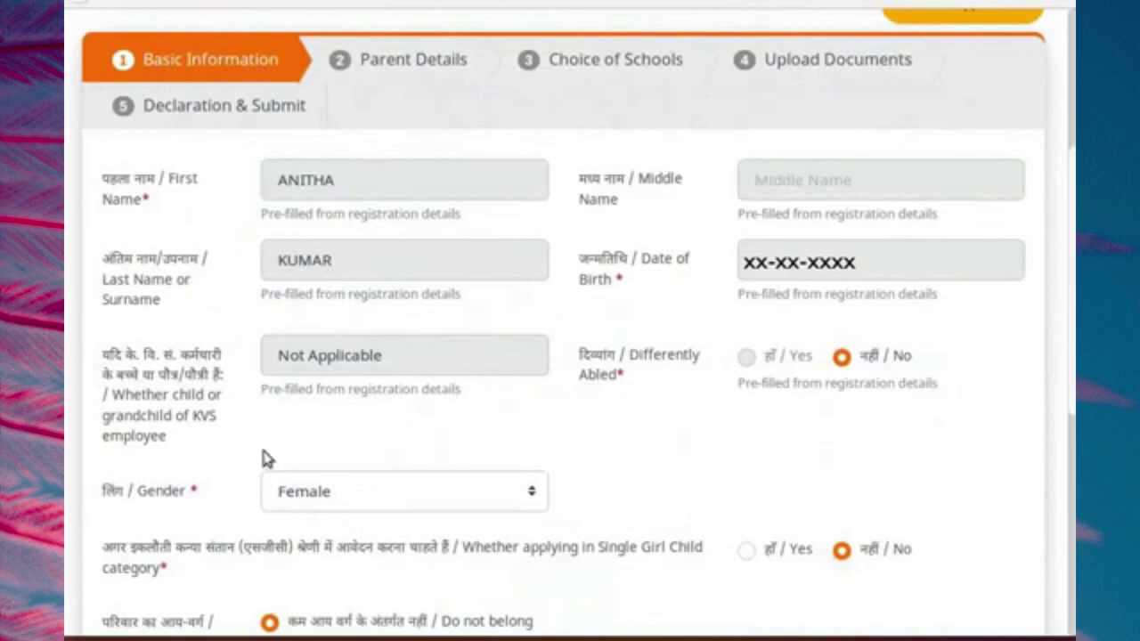
Mark the applicant as Single Girl Child, with a twin/triplet sister also applying
scroll(261, 458, "down", 2)
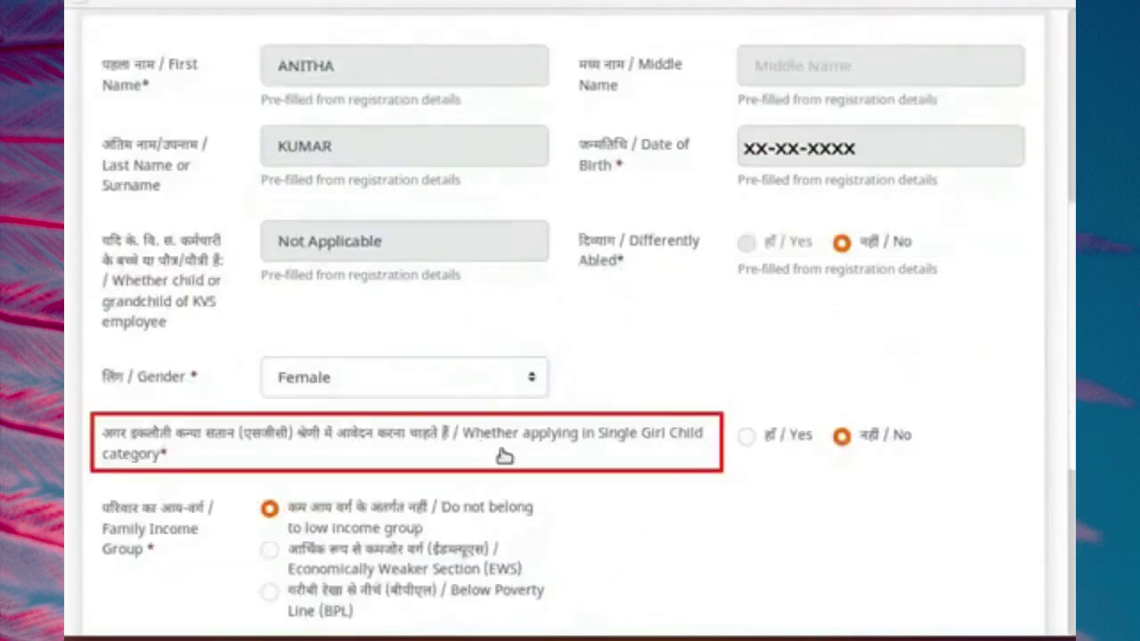
left_click(746, 436)
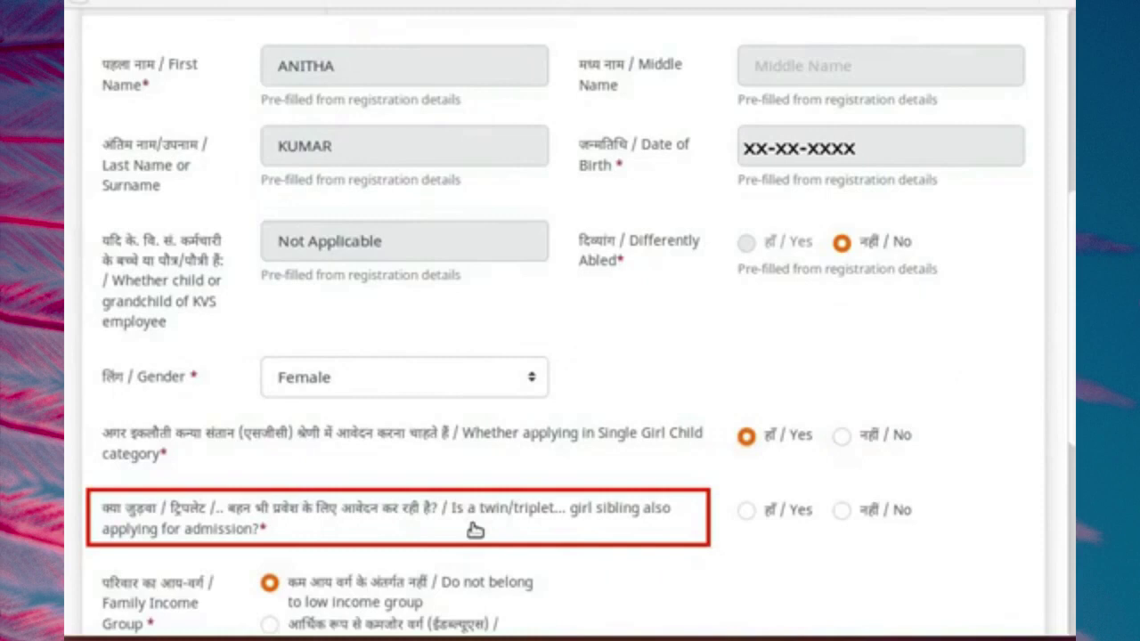
left_click(746, 510)
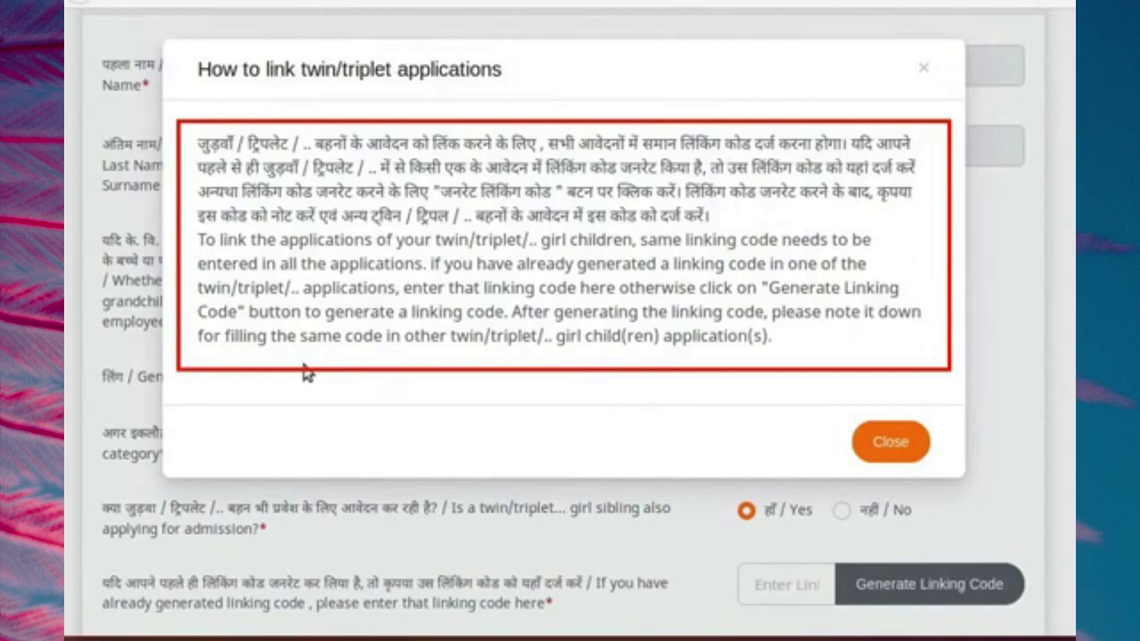
Dismiss the linking help, generate the twin linking code and capture it in a screenshot
left_click(892, 443)
scroll(956, 460, "down", 3)
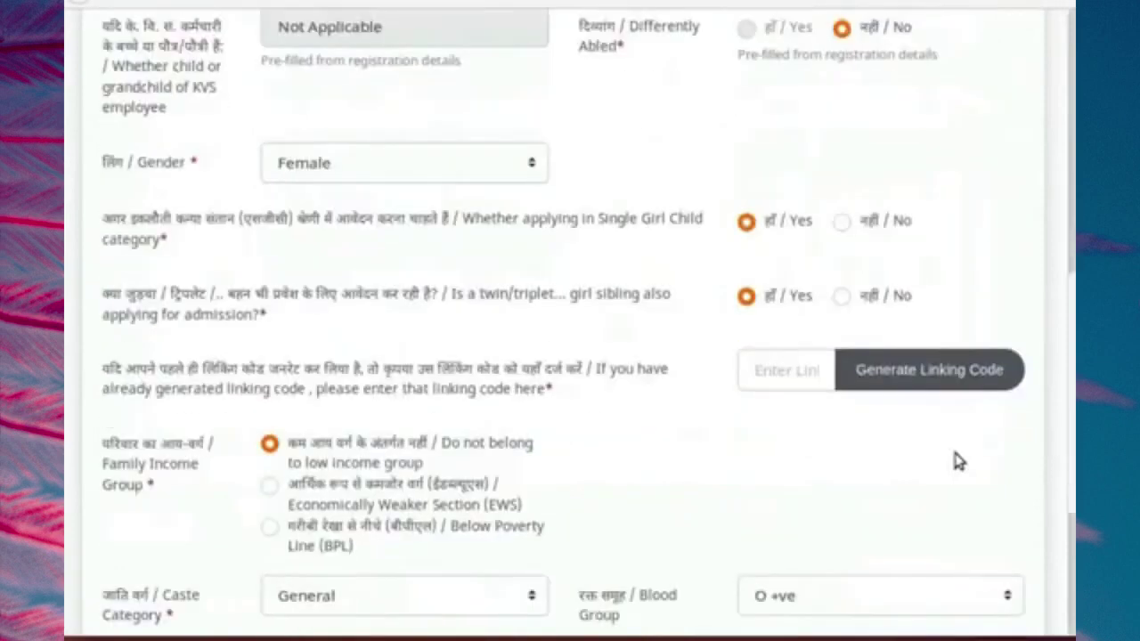
scroll(957, 461, "down", 2)
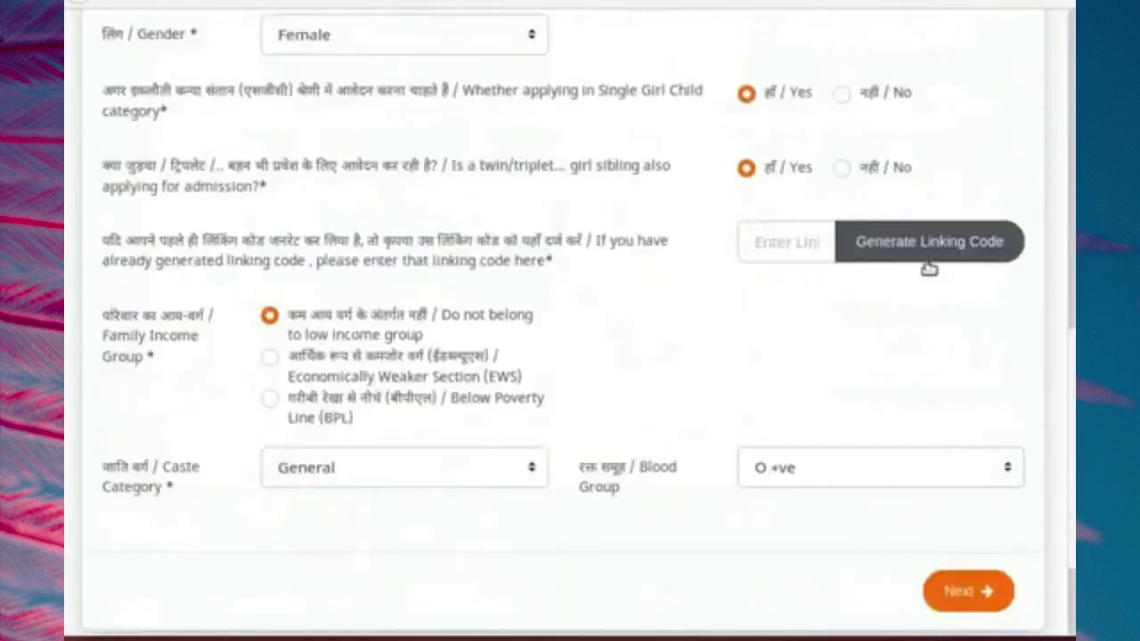
left_click(928, 260)
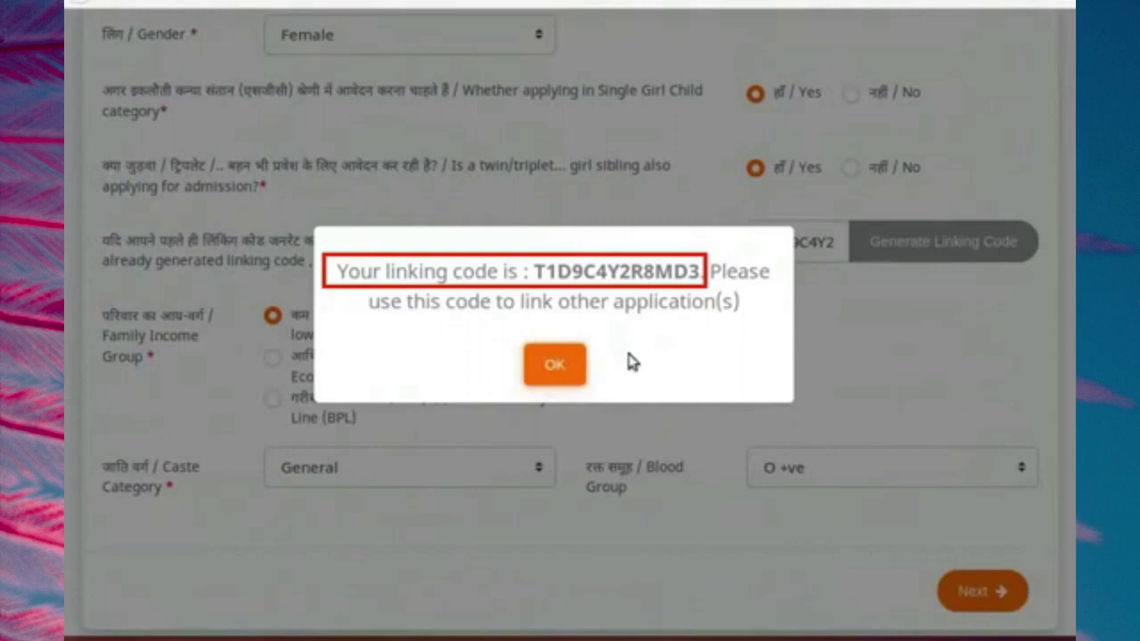
key("Print")
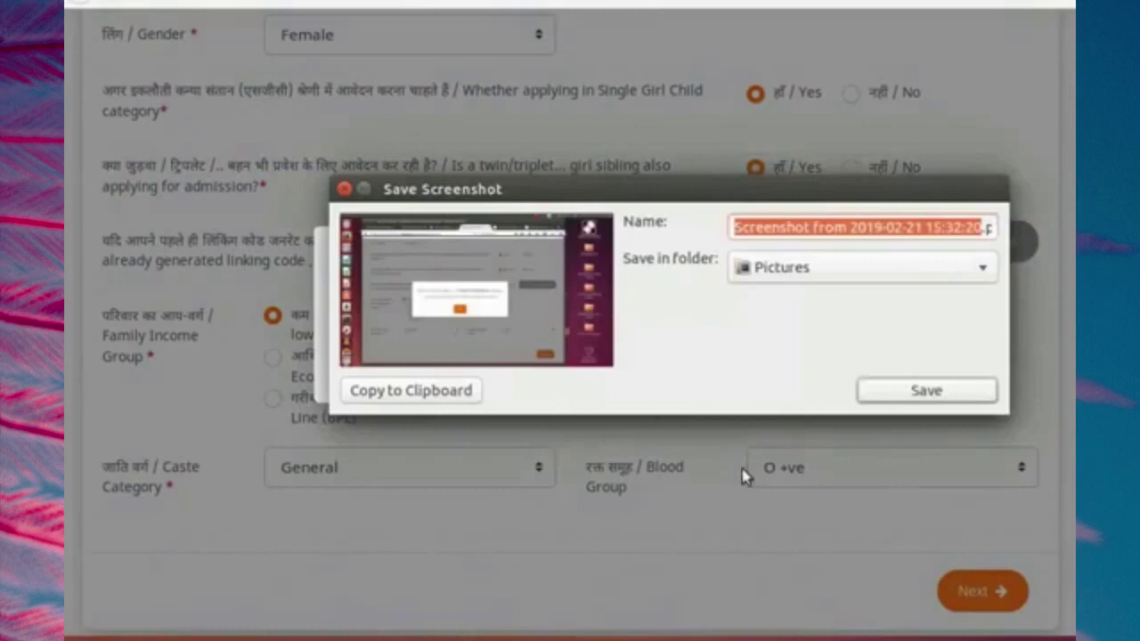
key("Return")
Acknowledge the generated linking code in the popup
left_click(554, 379)
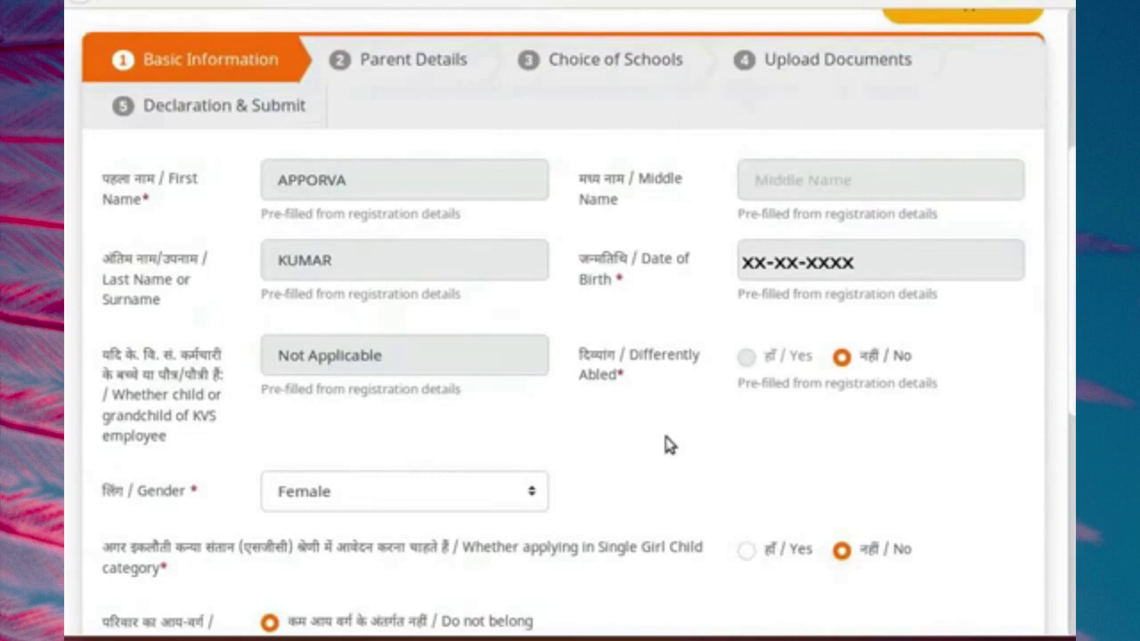
On the sister's form, set gender Female, Single Girl Child and twin to Yes, and paste the linking code
scroll(670, 445, "down", 3)
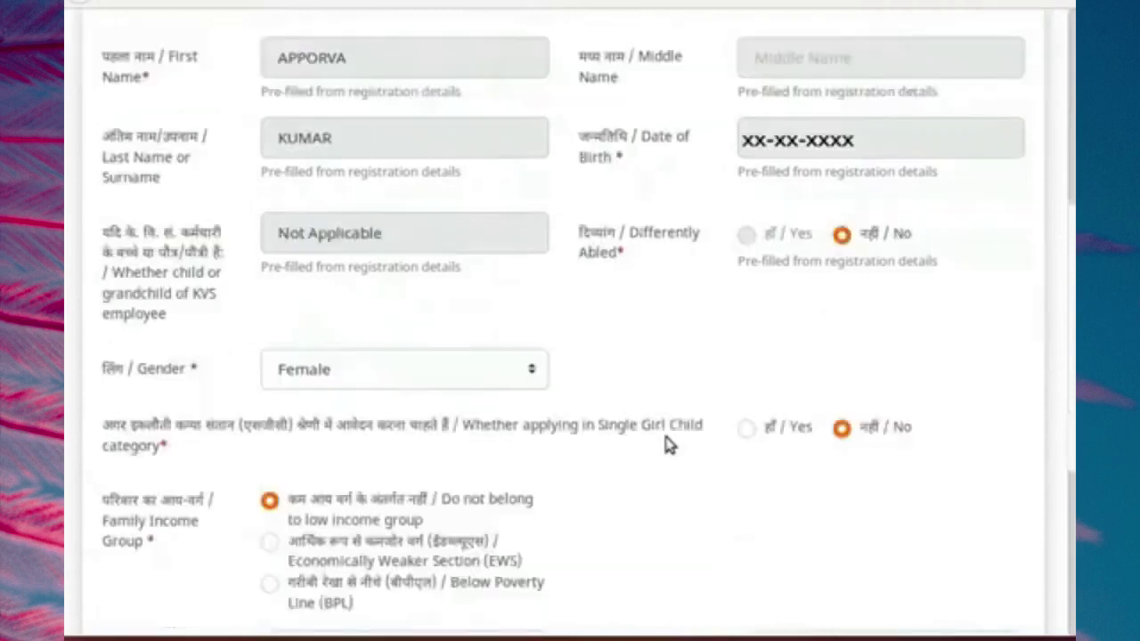
left_click(531, 266)
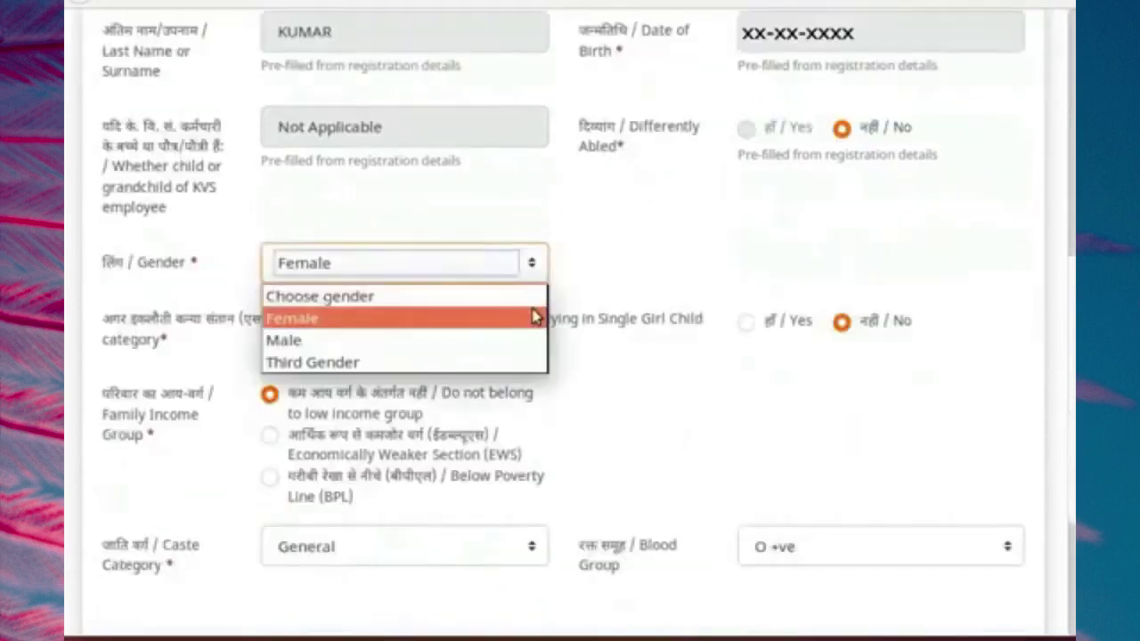
left_click(534, 318)
left_click(747, 323)
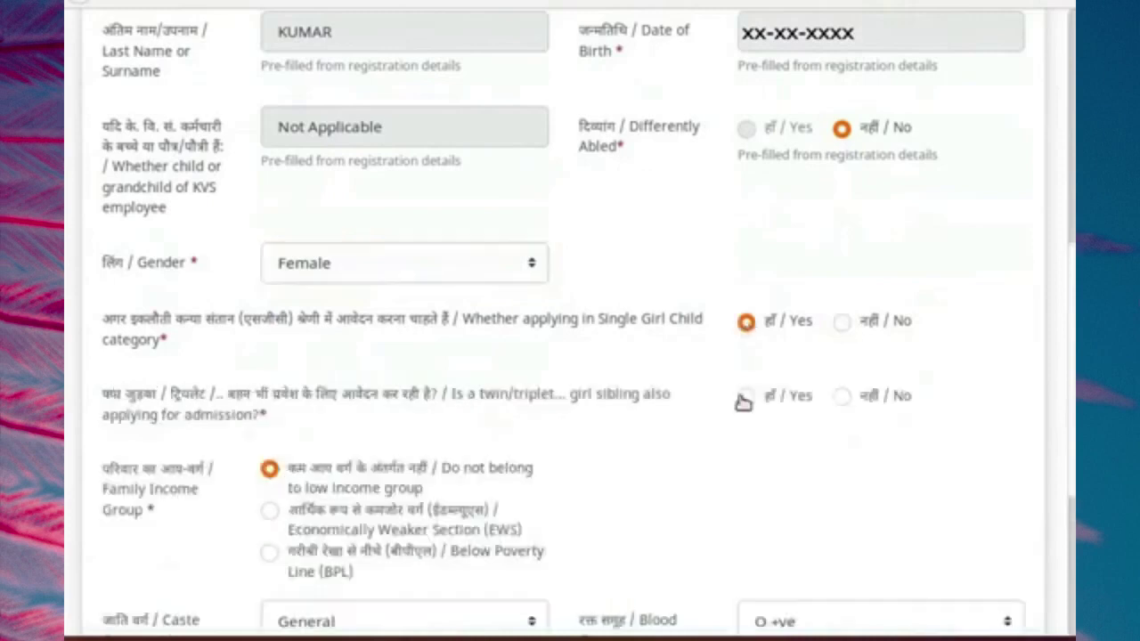
left_click(744, 397)
left_click(886, 440)
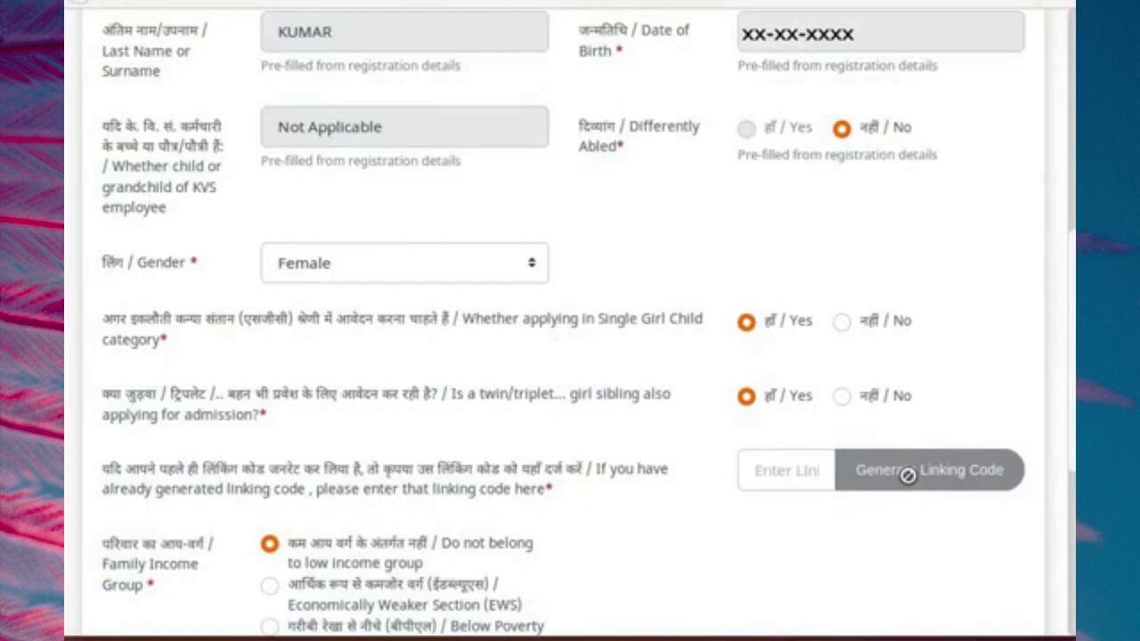
left_click(789, 474)
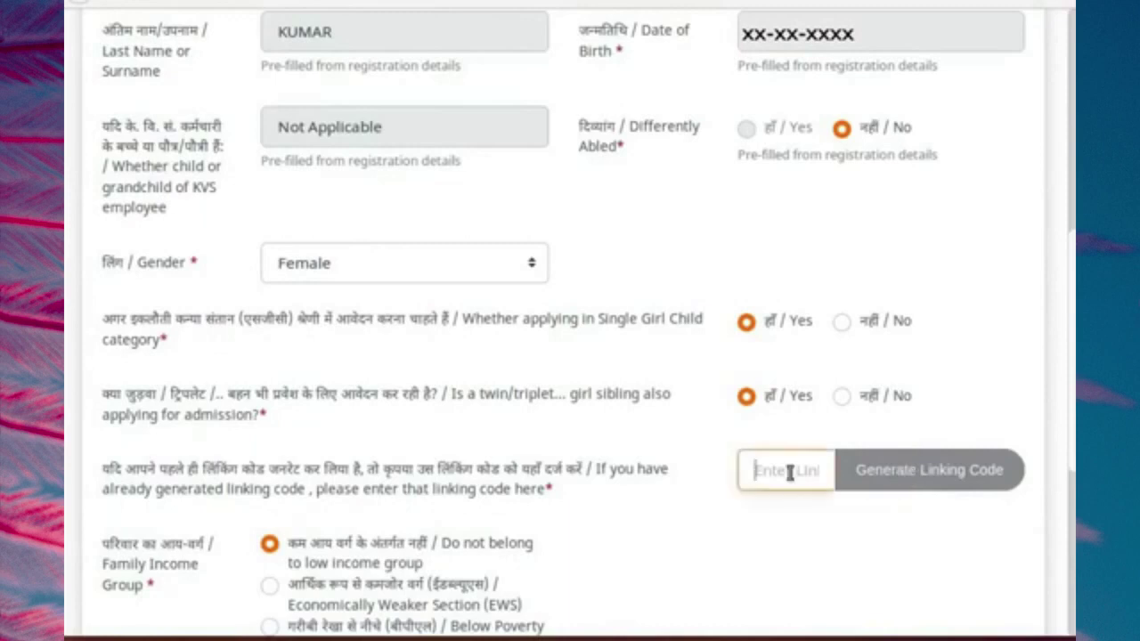
key("ctrl+v")
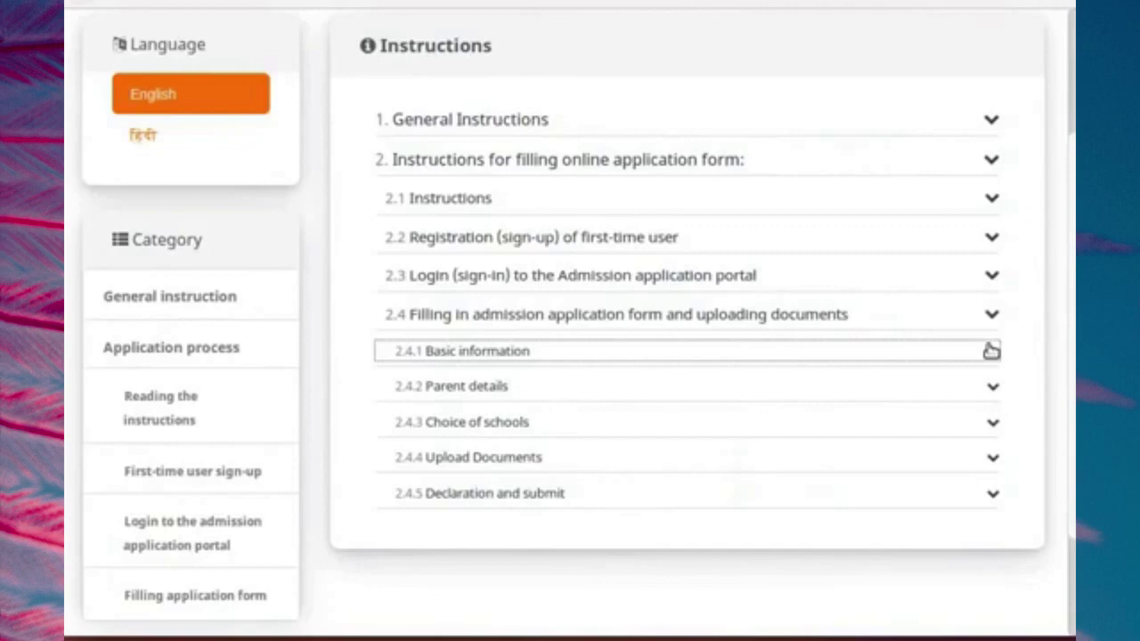
Expand the 2.4.1 Basic information instructions down to the twin/triplet linking-code example
left_click(991, 351)
scroll(960, 374, "down", 12)
scroll(960, 381, "down", 10)
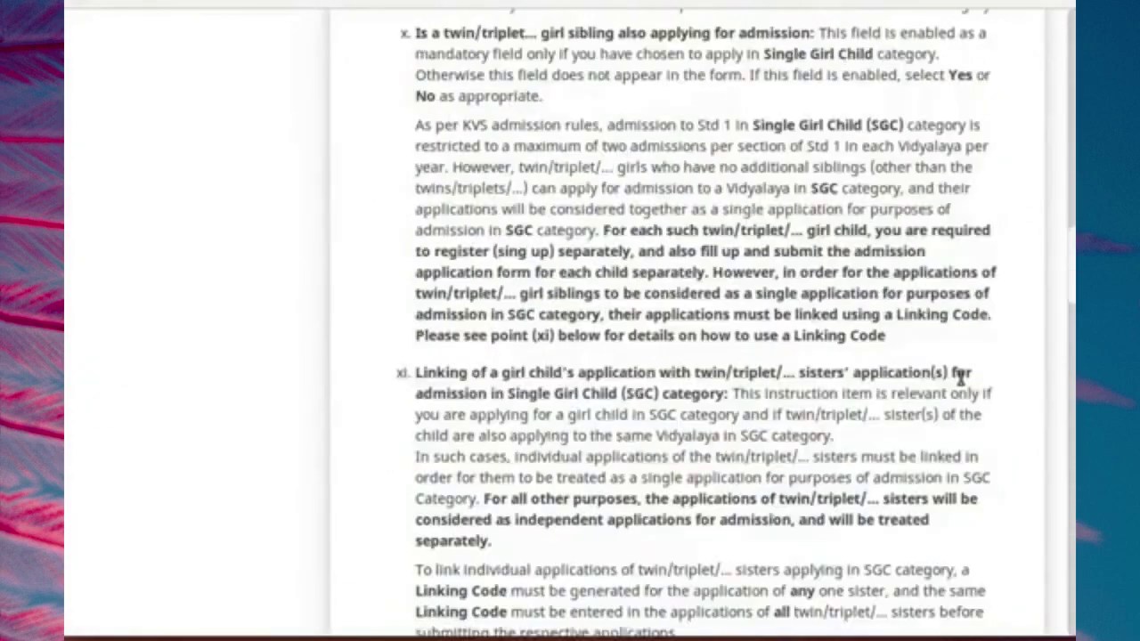
scroll(960, 379, "down", 4)
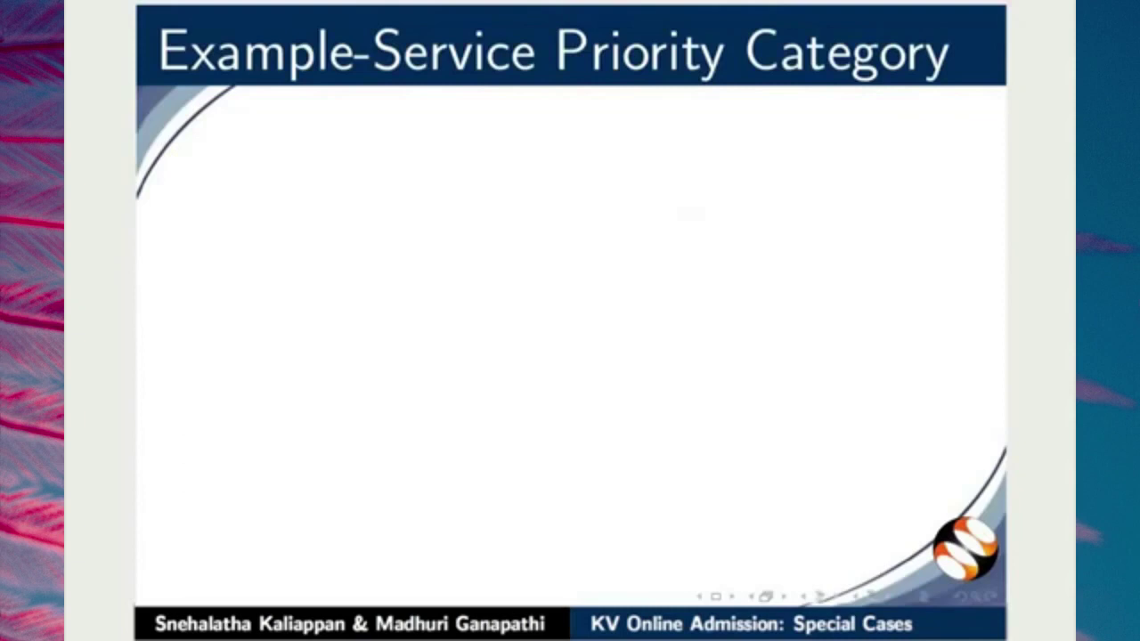
Reveal the Vidyalaya 1–3 examples: Mother Defence, Father Project, Grandfather Institute of Higher Learning
key("Next")
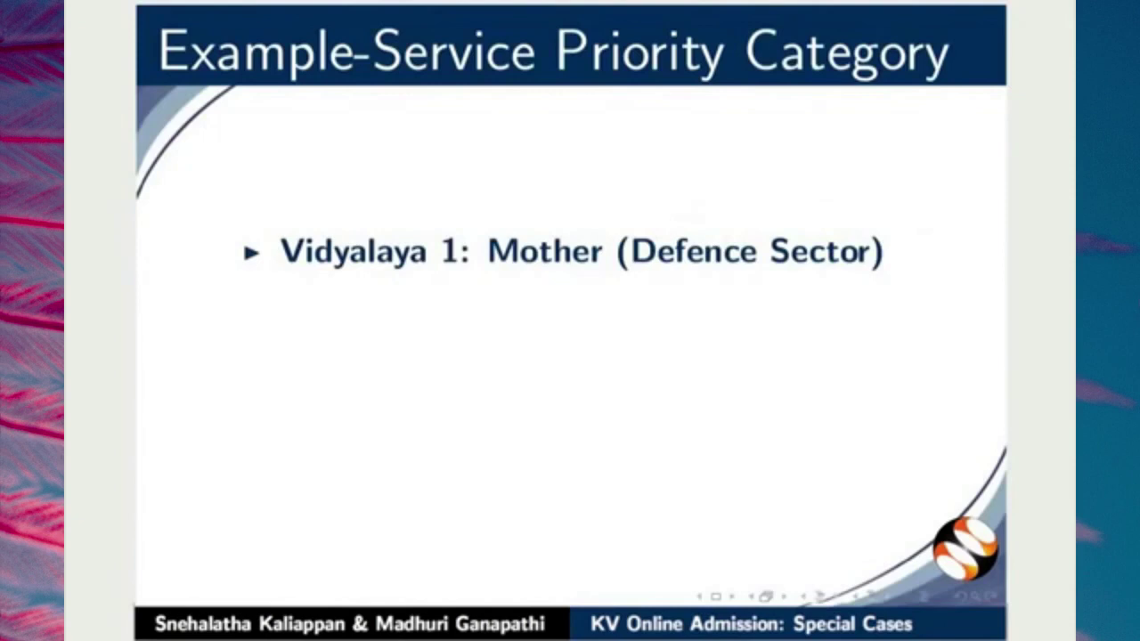
key("Page_Down")
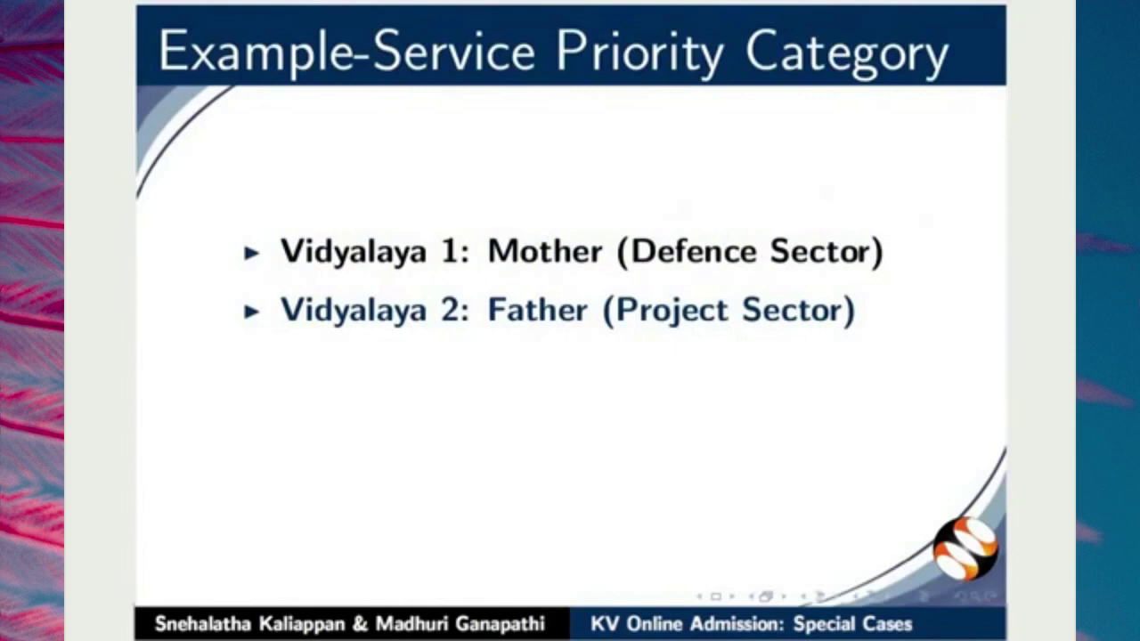
key("Page_Down")
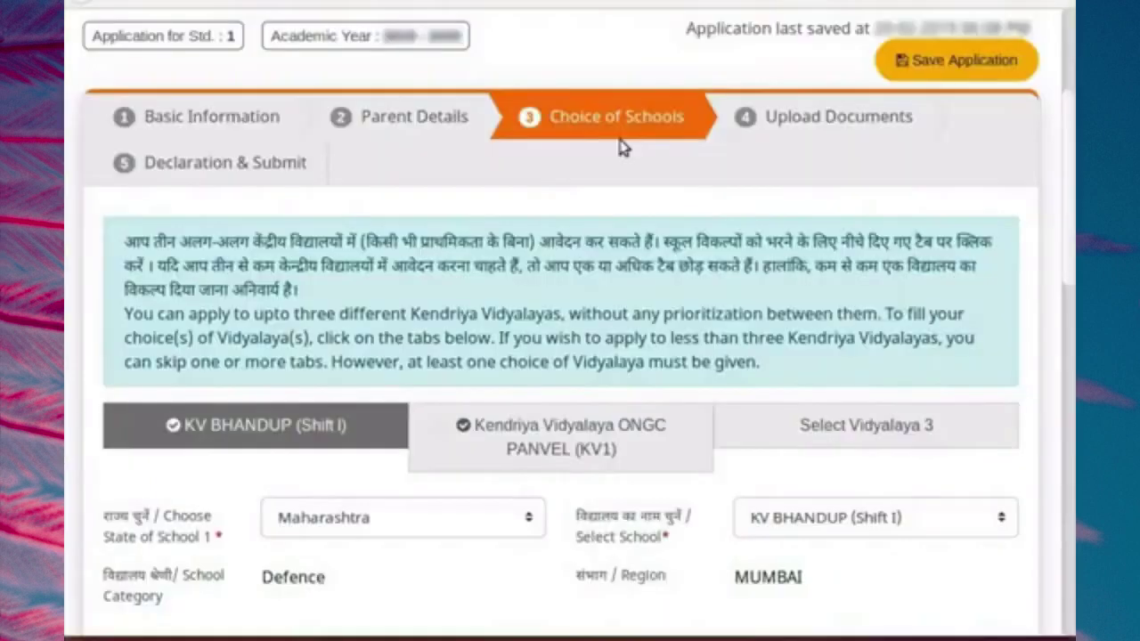
scroll(335, 456, "down", 2)
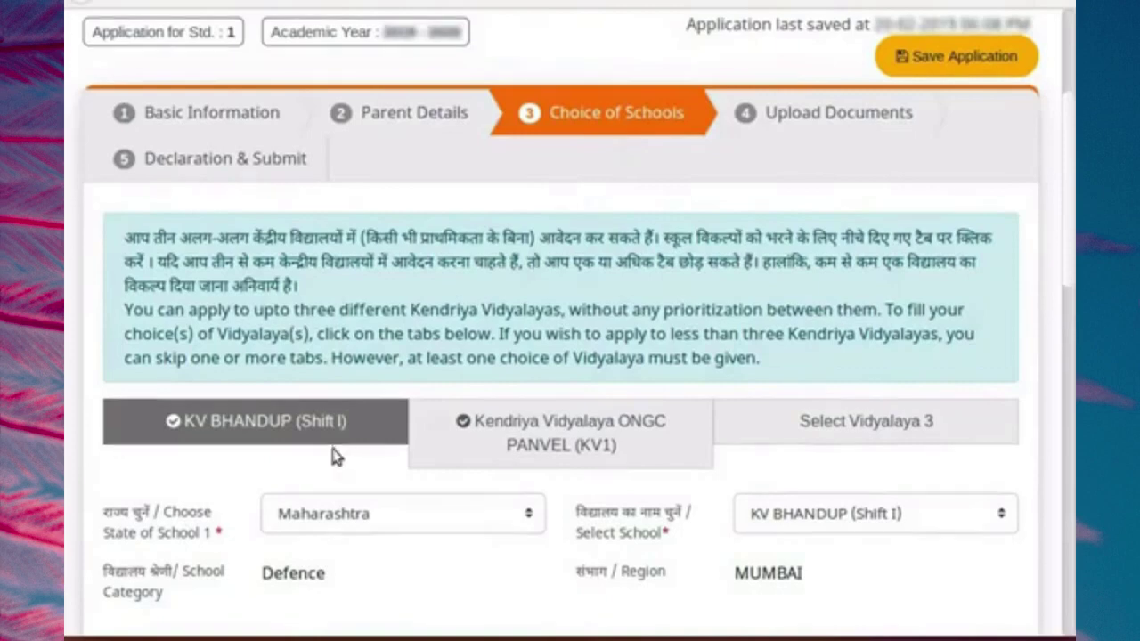
scroll(335, 456, "down", 1)
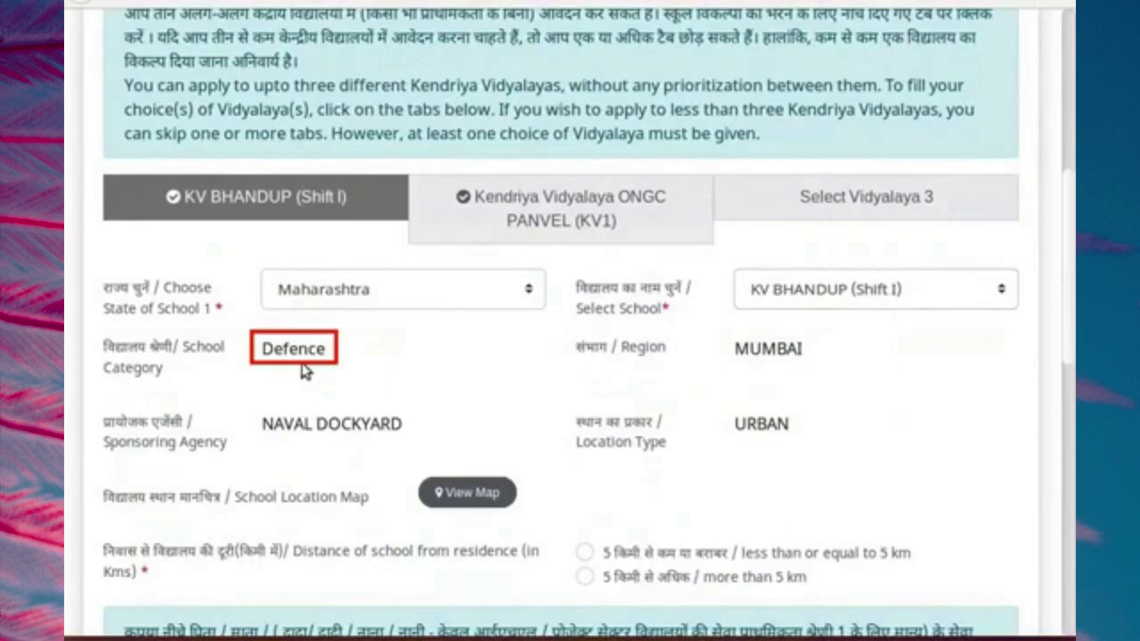
scroll(303, 372, "down", 3)
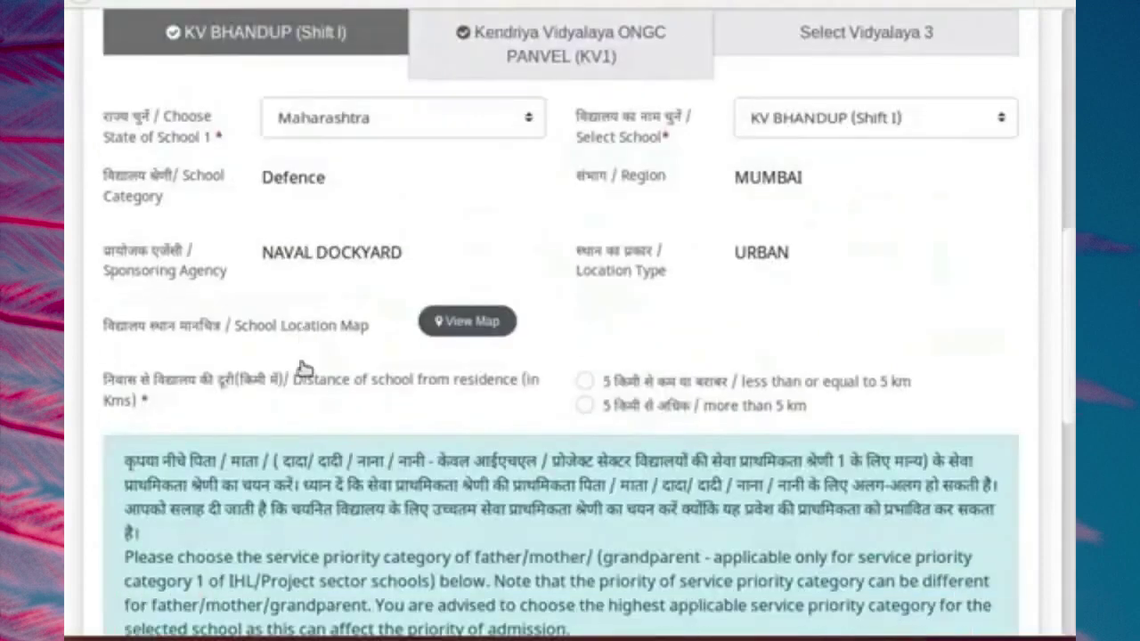
scroll(302, 372, "down", 6)
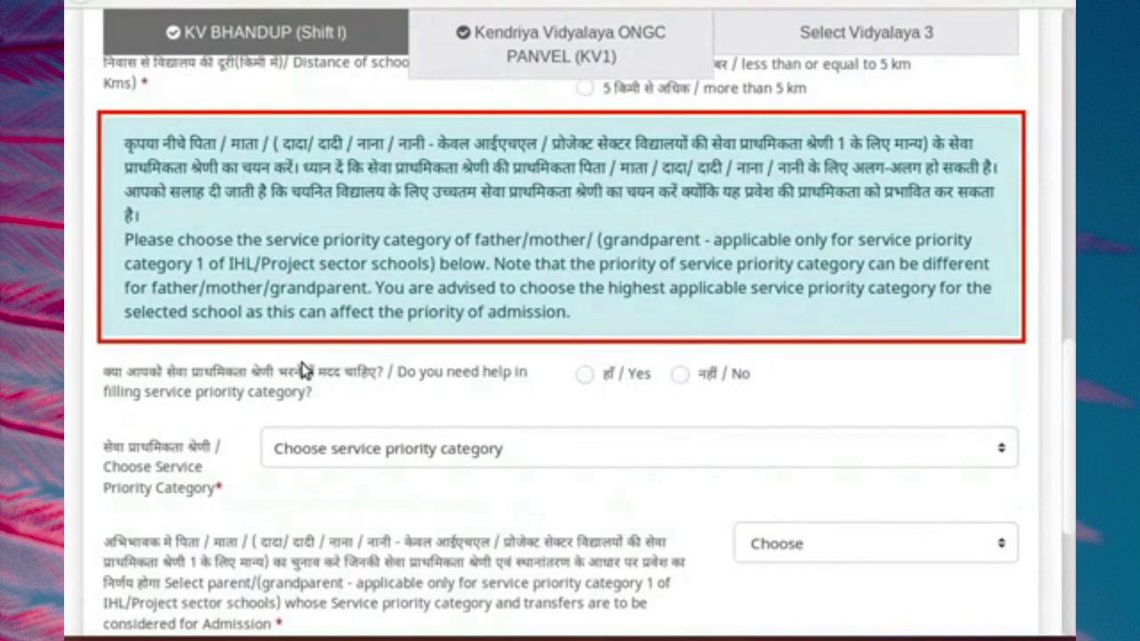
scroll(302, 372, "down", 3)
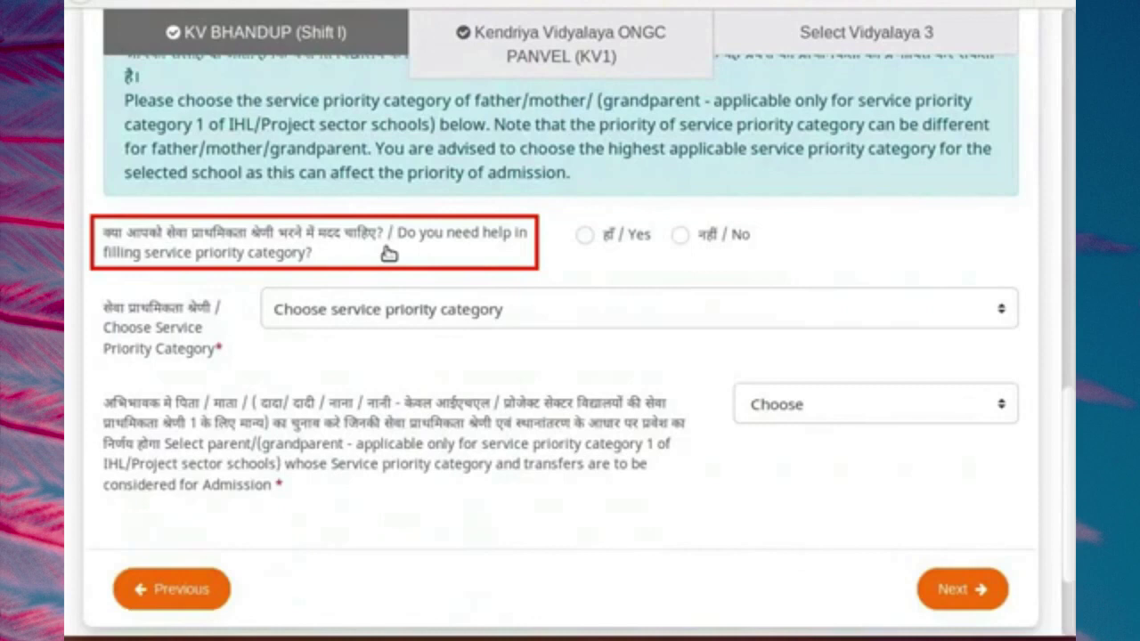
Answer Yes to needing help with KV BHANDUP's service priority category
left_click(584, 235)
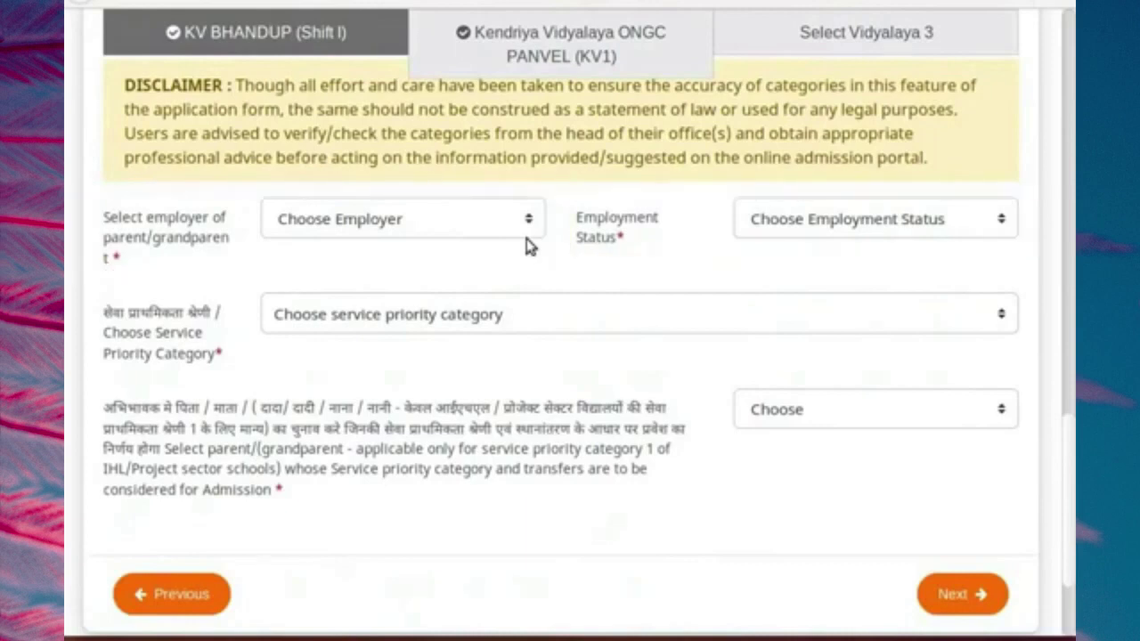
Set the parent's employer to INDIAN NAVY and employment status to Permanent Working Parent
left_click(529, 223)
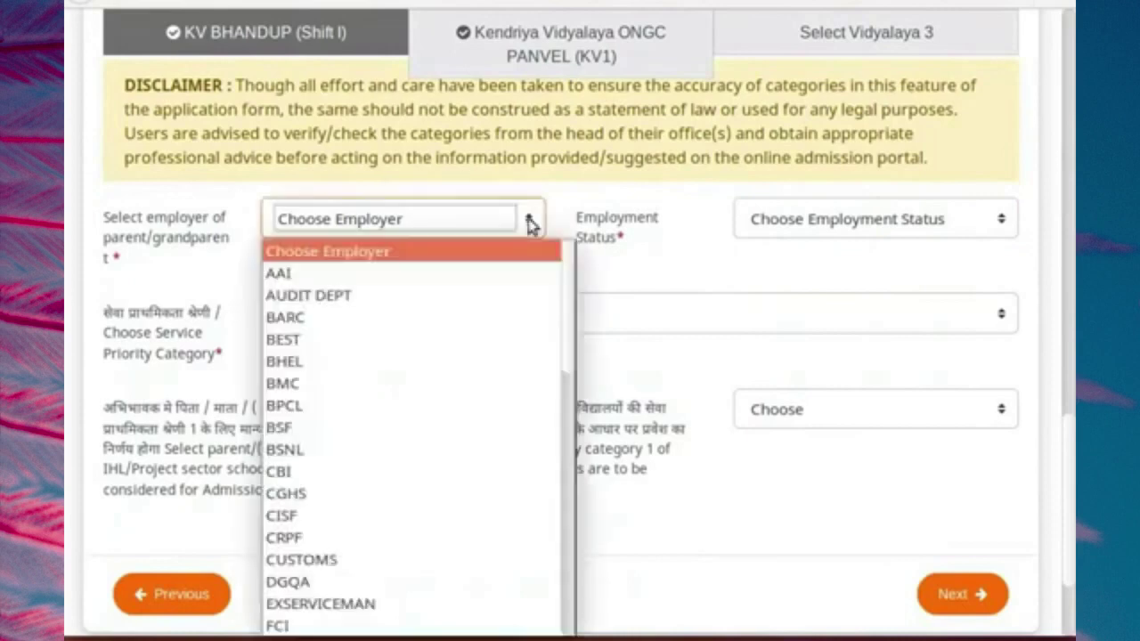
left_click(490, 254)
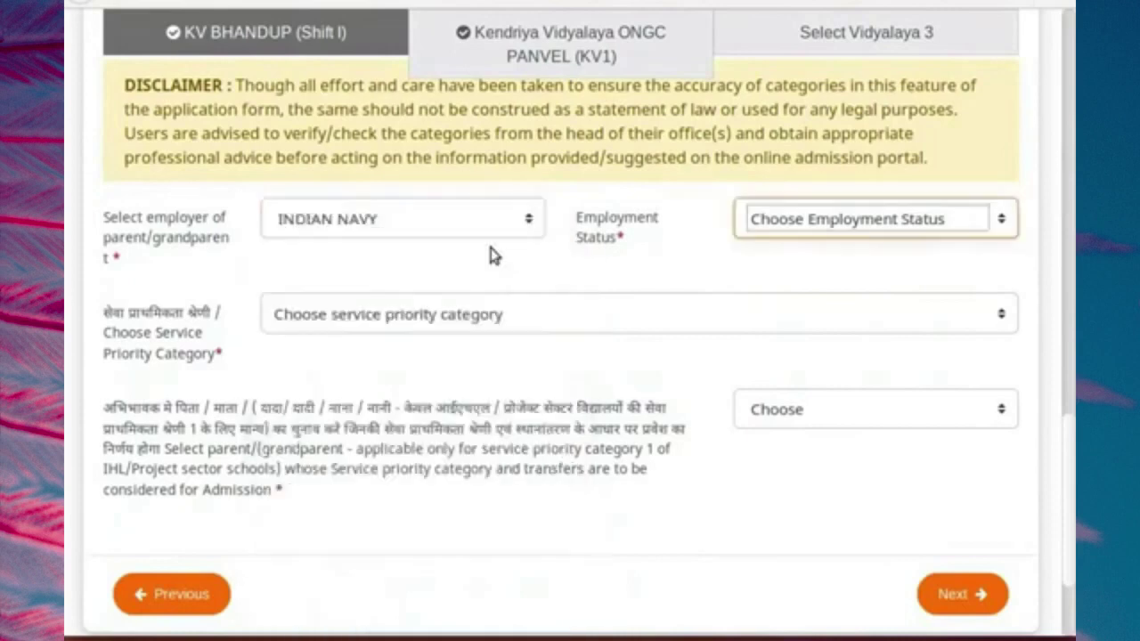
left_click(1003, 221)
left_click(983, 273)
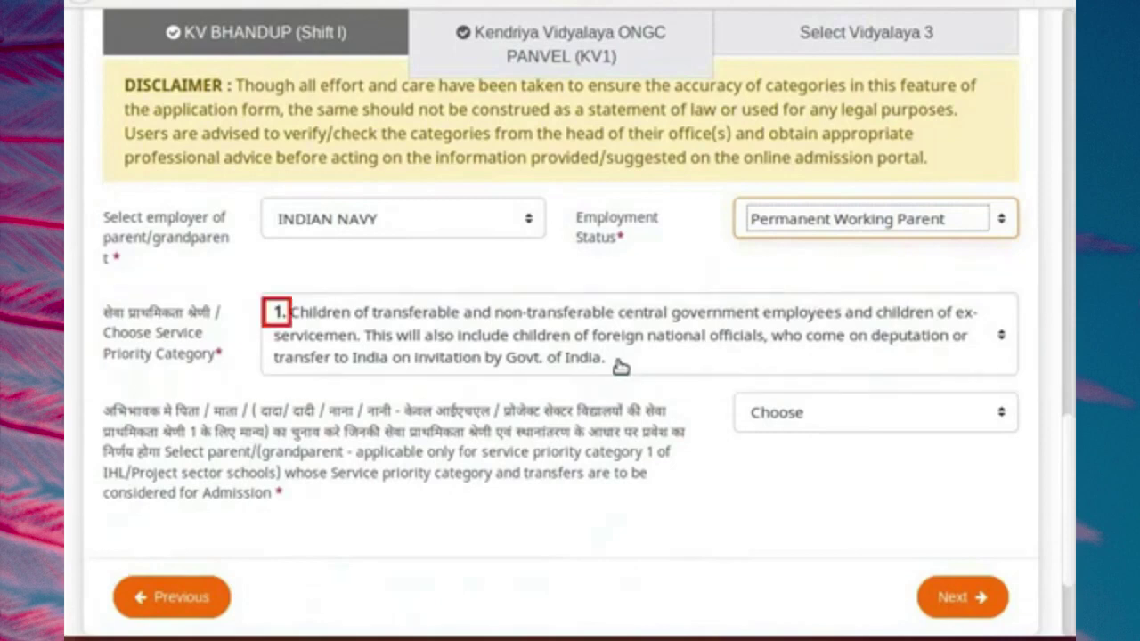
scroll(620, 367, "up", 5)
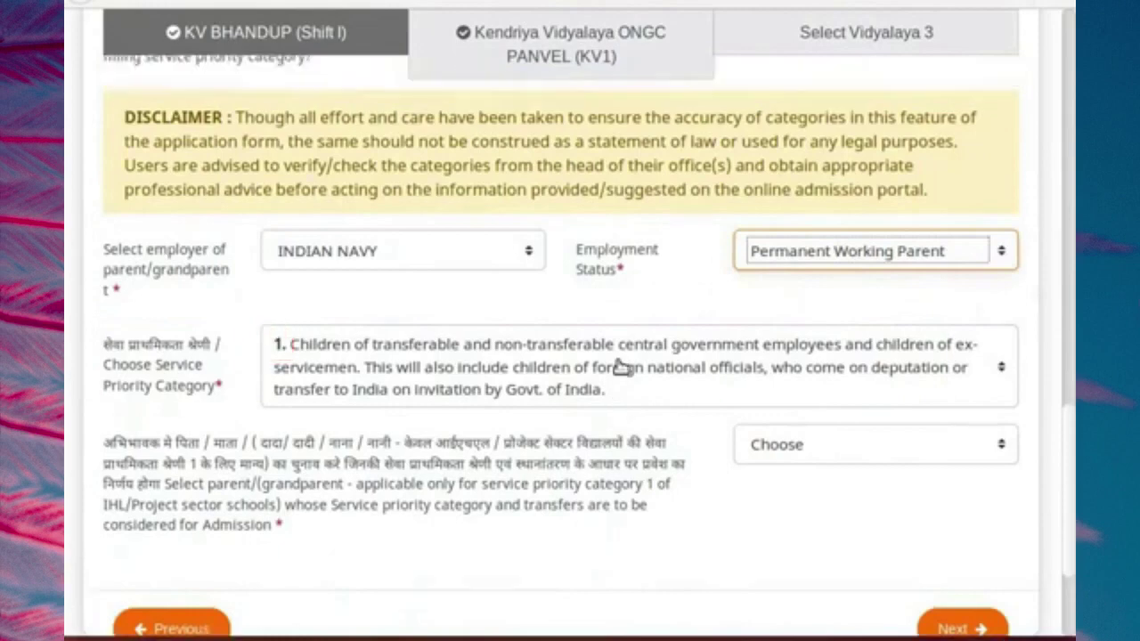
scroll(621, 366, "up", 10)
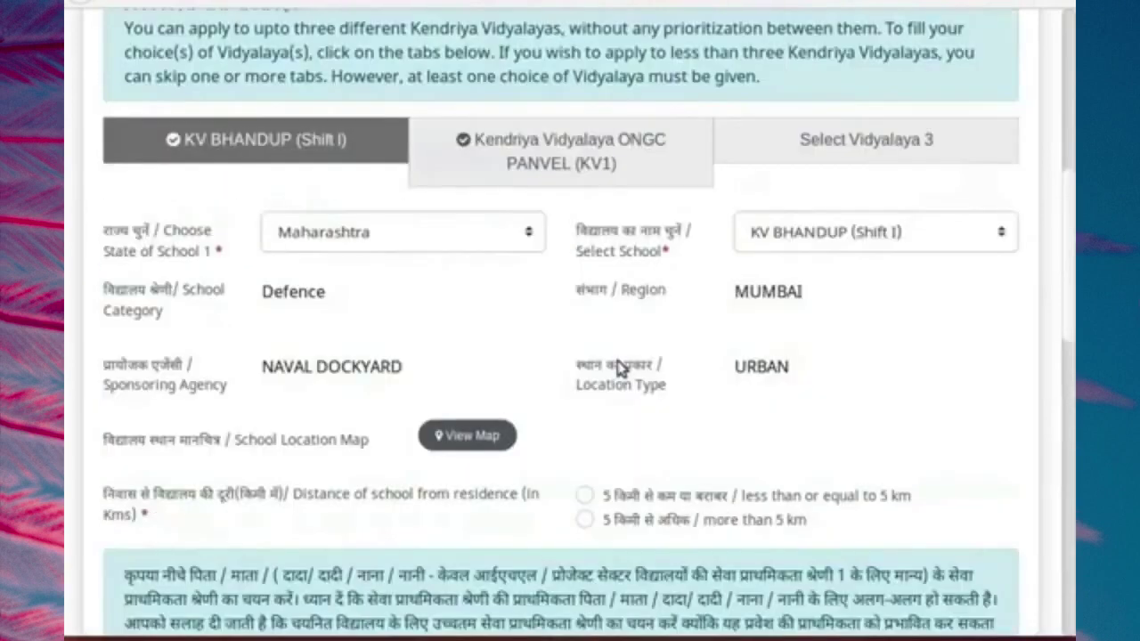
Switch the first school choice to Kendriya Vidyalaya IIT Powai Mumbai, keeping Navy as employer
left_click(1004, 233)
left_click(930, 252)
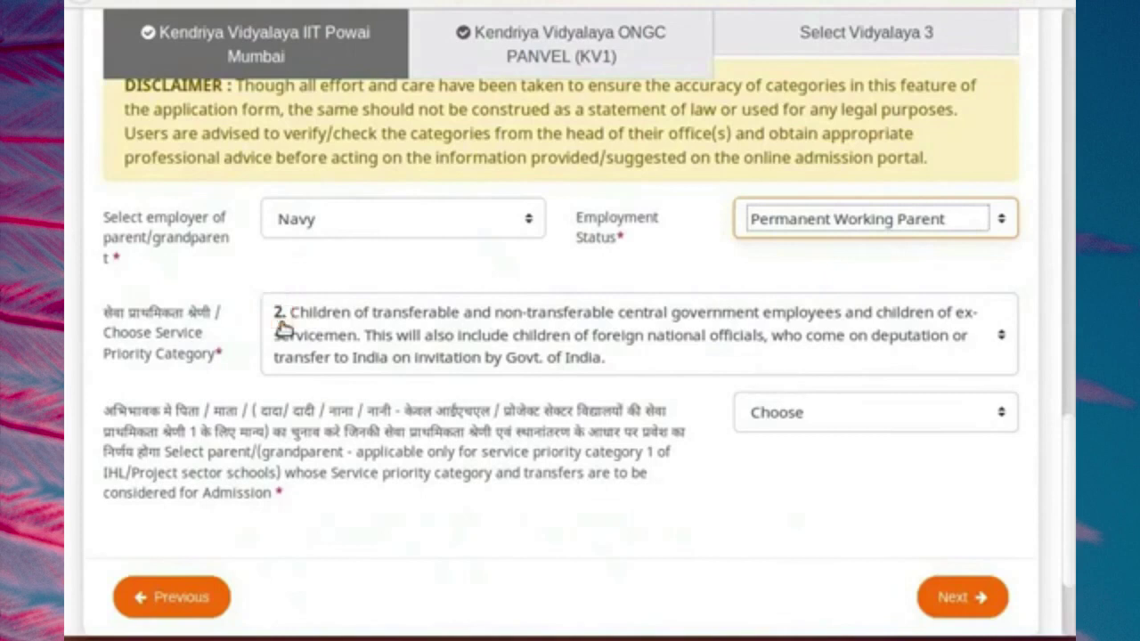
left_click(529, 220)
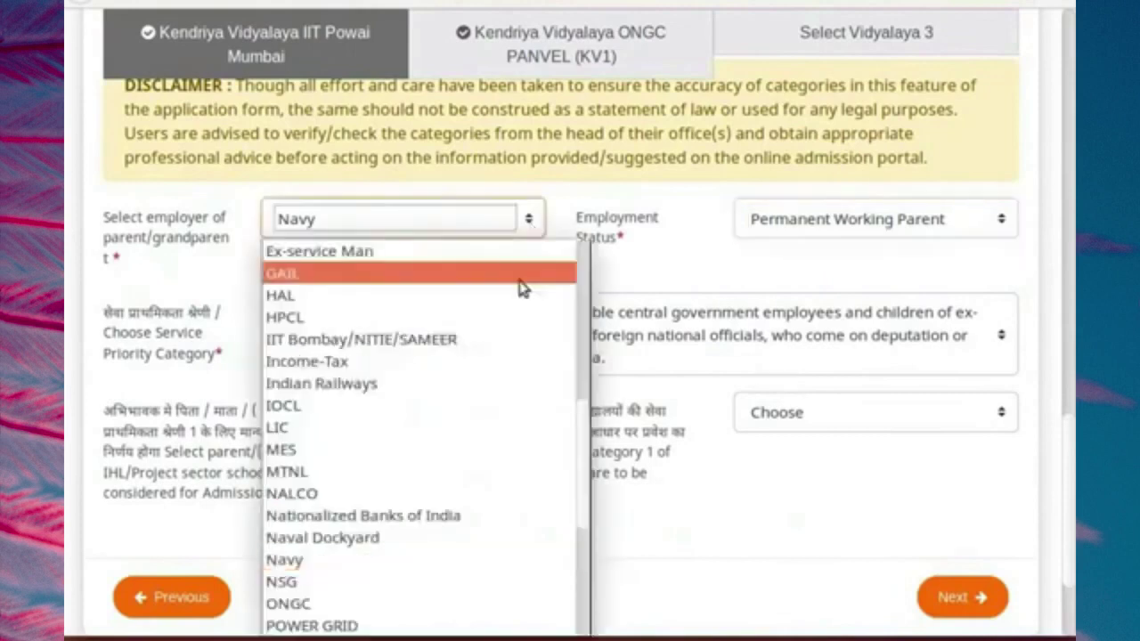
scroll(524, 303, "down", 2)
left_click(740, 262)
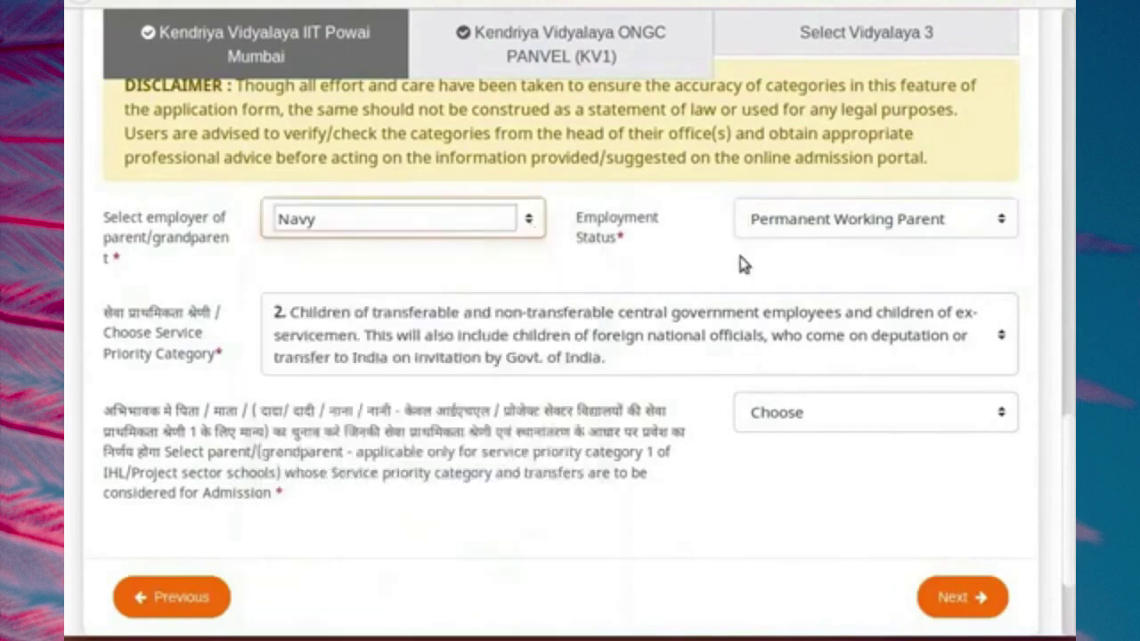
Keep Permanent Working Parent status and choose service priority category 1
left_click(999, 219)
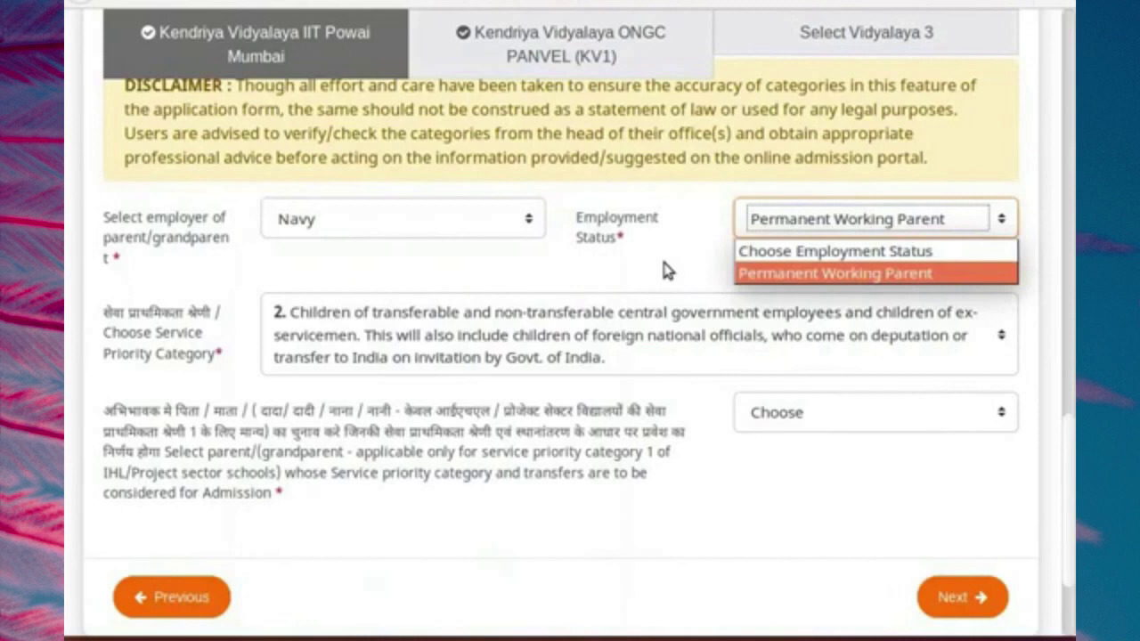
left_click(666, 270)
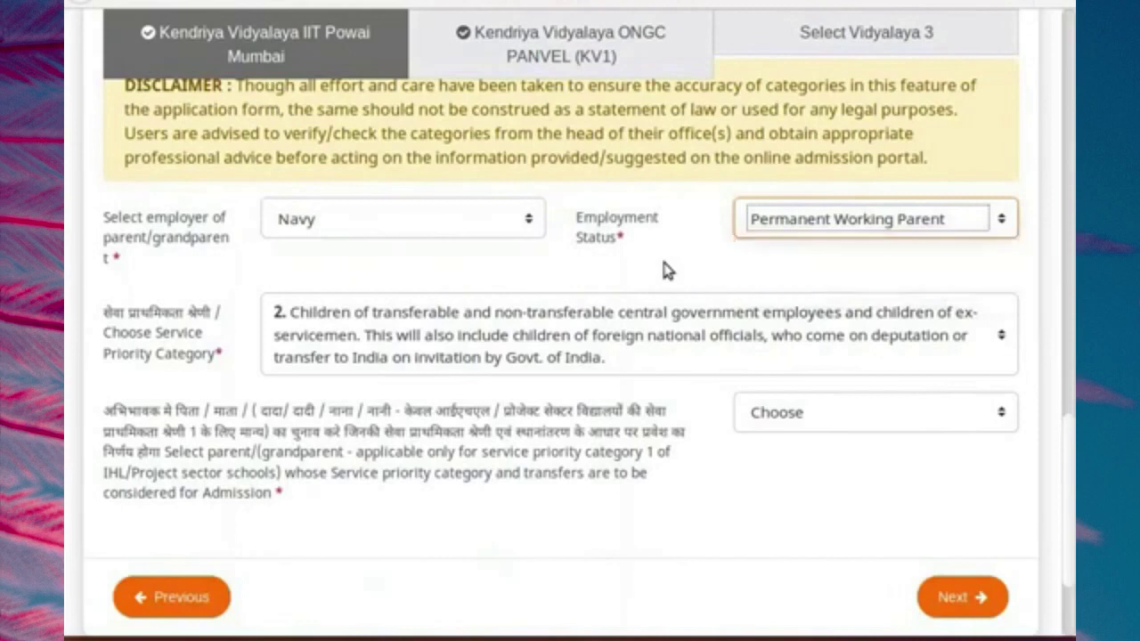
left_click(1001, 334)
scroll(980, 267, "up", 4)
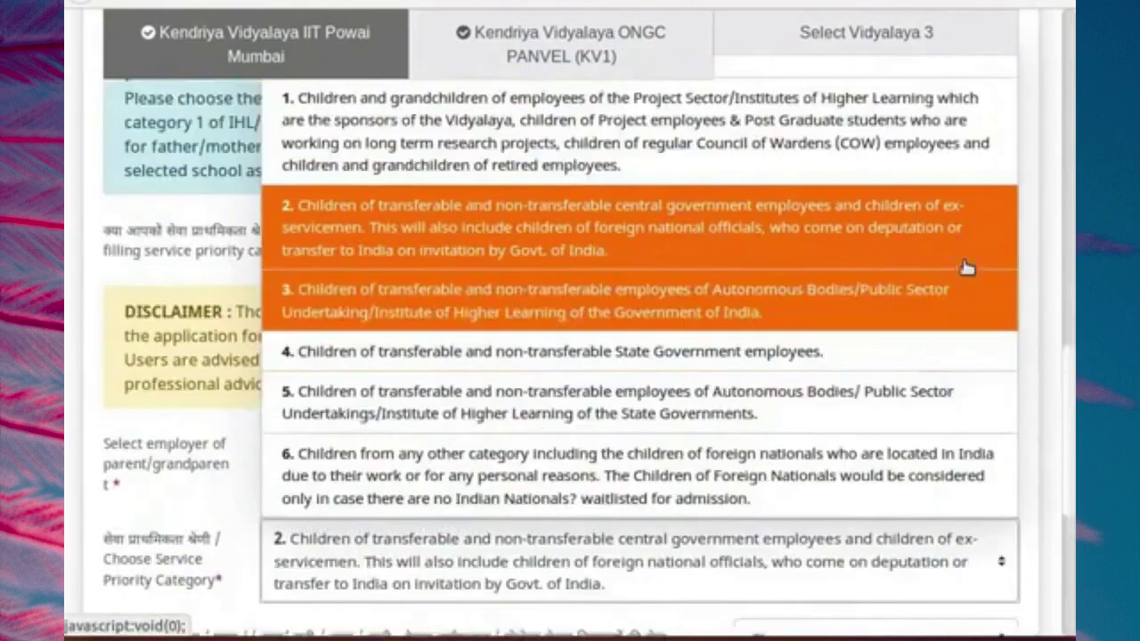
left_click(961, 134)
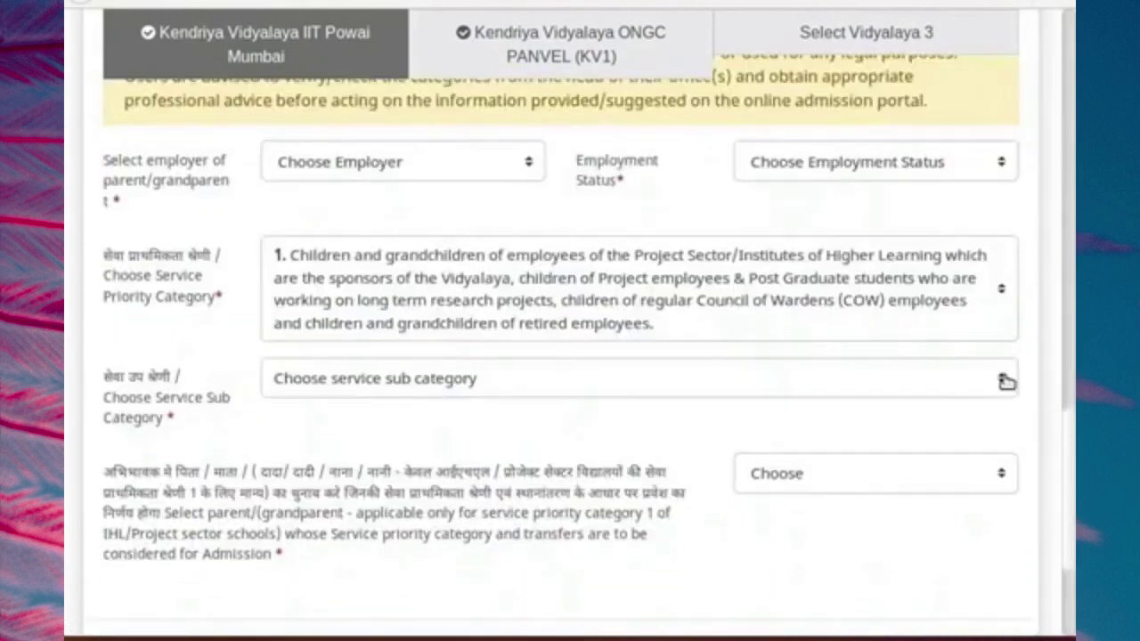
Choose '1. Serving Parents' as the first choice's service sub category
left_click(1003, 379)
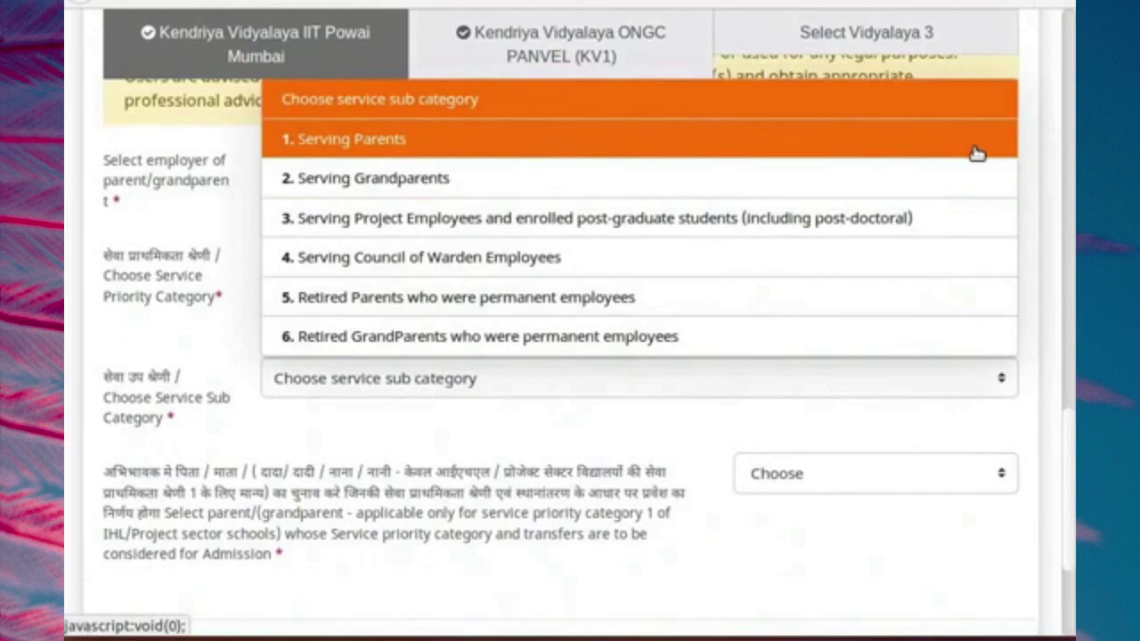
left_click(976, 154)
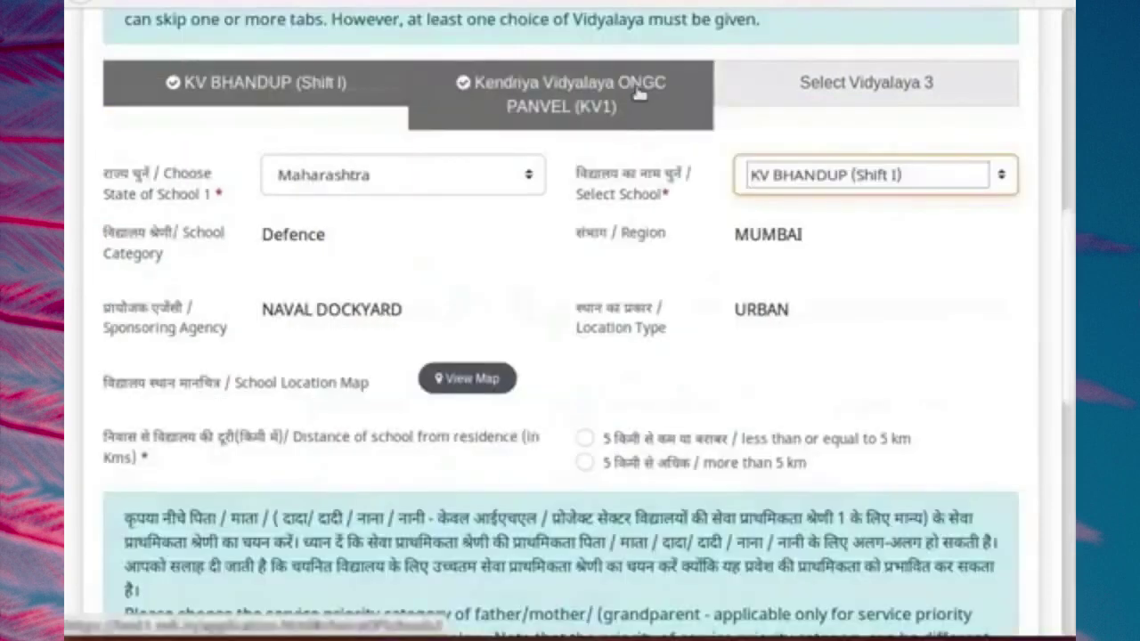
View the ONGC PANVEL (KV1) choice's Project school, ONGC employer and priority category 1 details
left_click(637, 92)
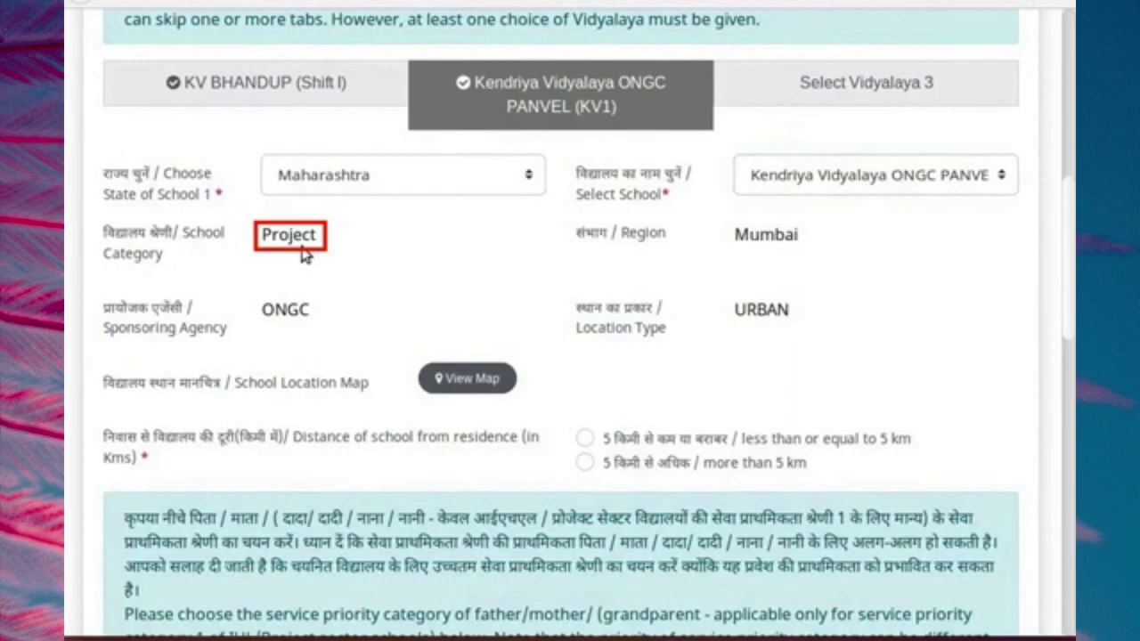
scroll(333, 216, "down", 6)
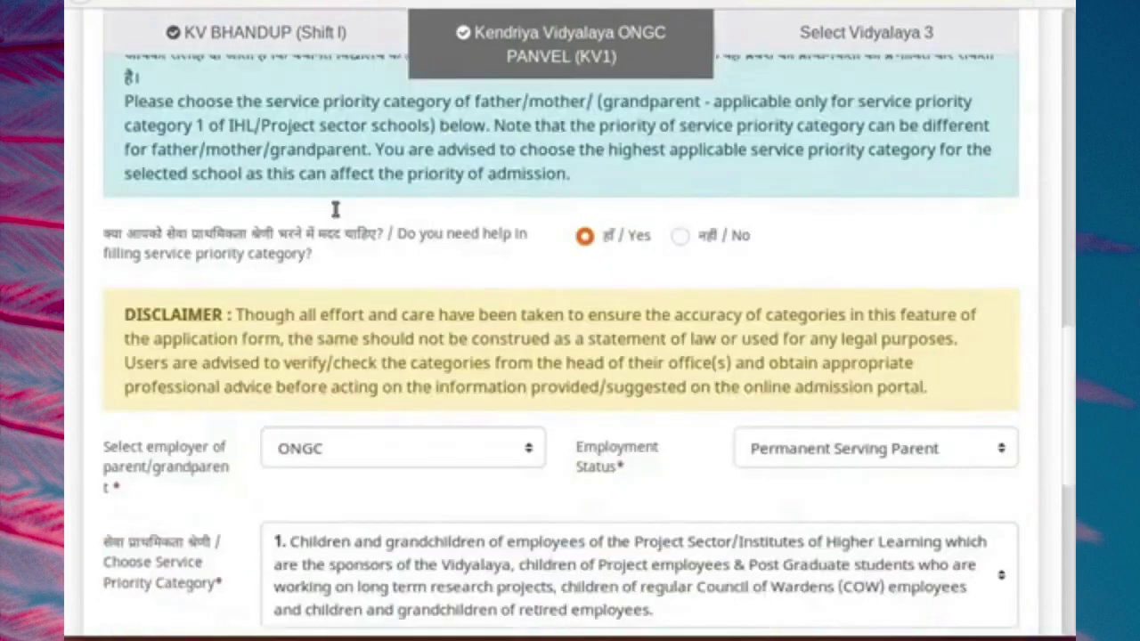
scroll(475, 400, "down", 1)
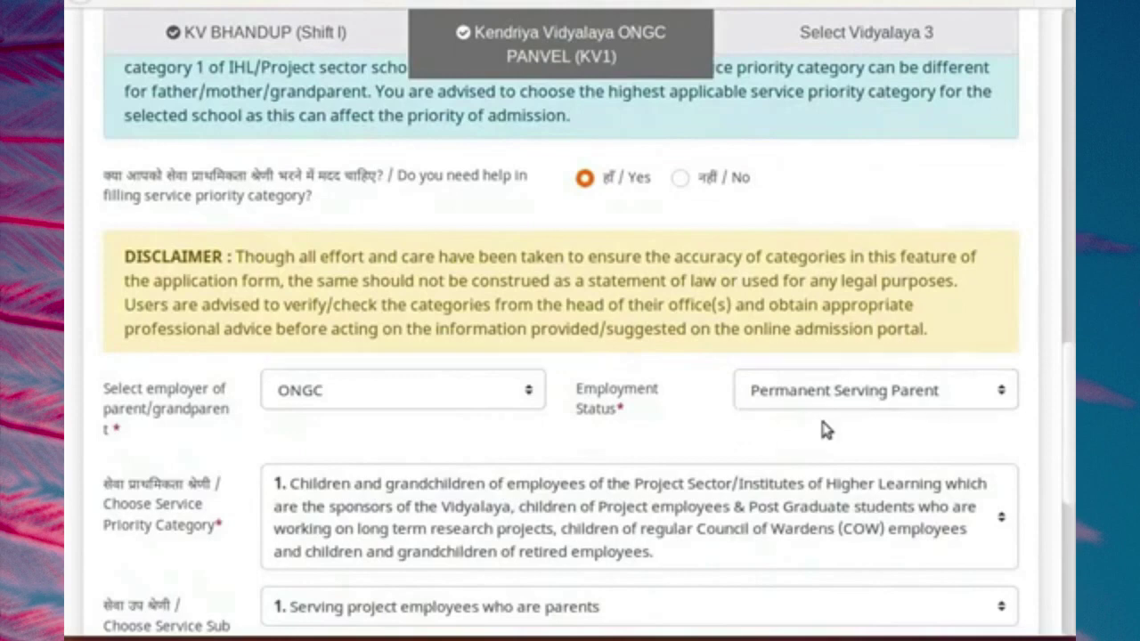
scroll(827, 429, "down", 2)
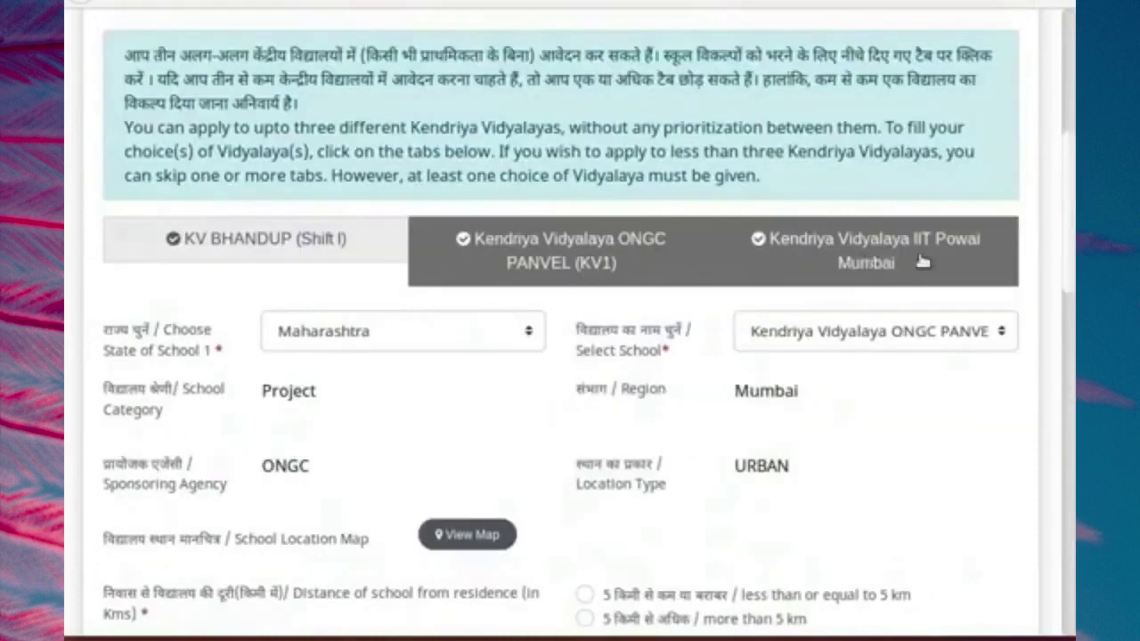
View the IIT Powai Mumbai choice's IHL school and IIT Bombay sponsor details
left_click(920, 264)
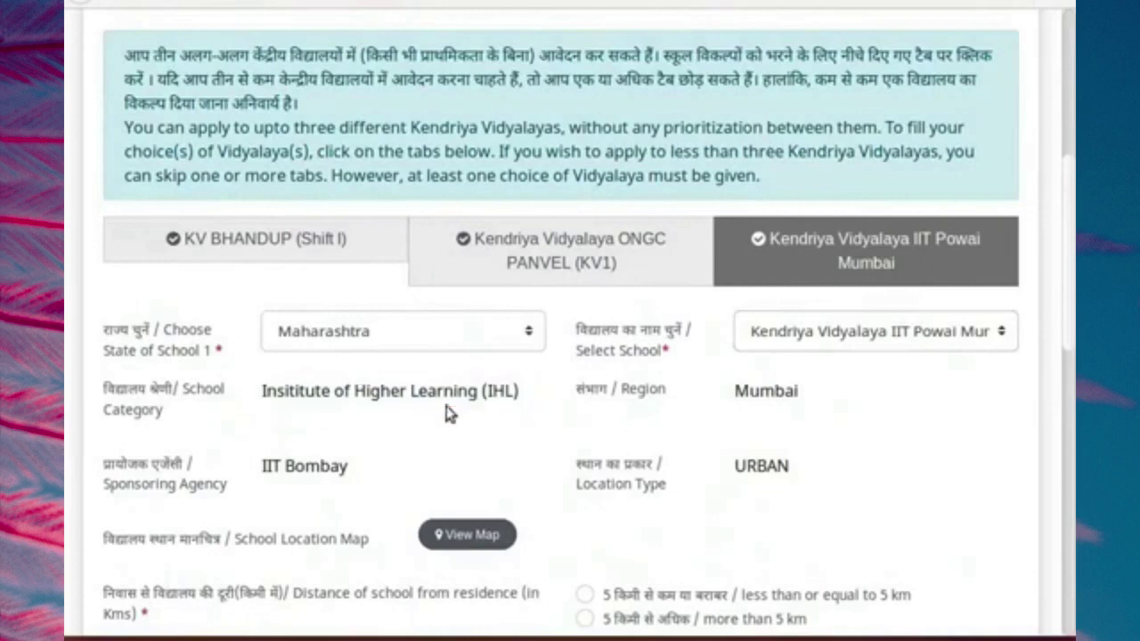
scroll(761, 476, "down", 8)
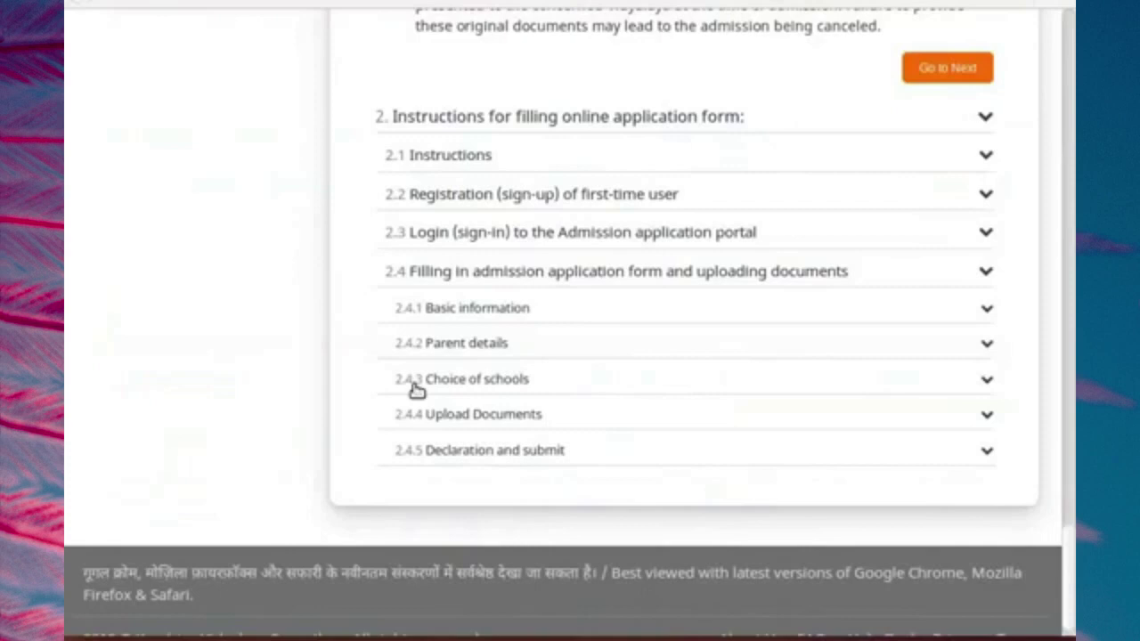
Read the General Instructions from 2.4.3 Choice of schools to item 13 on OTP cancellation
left_click(986, 383)
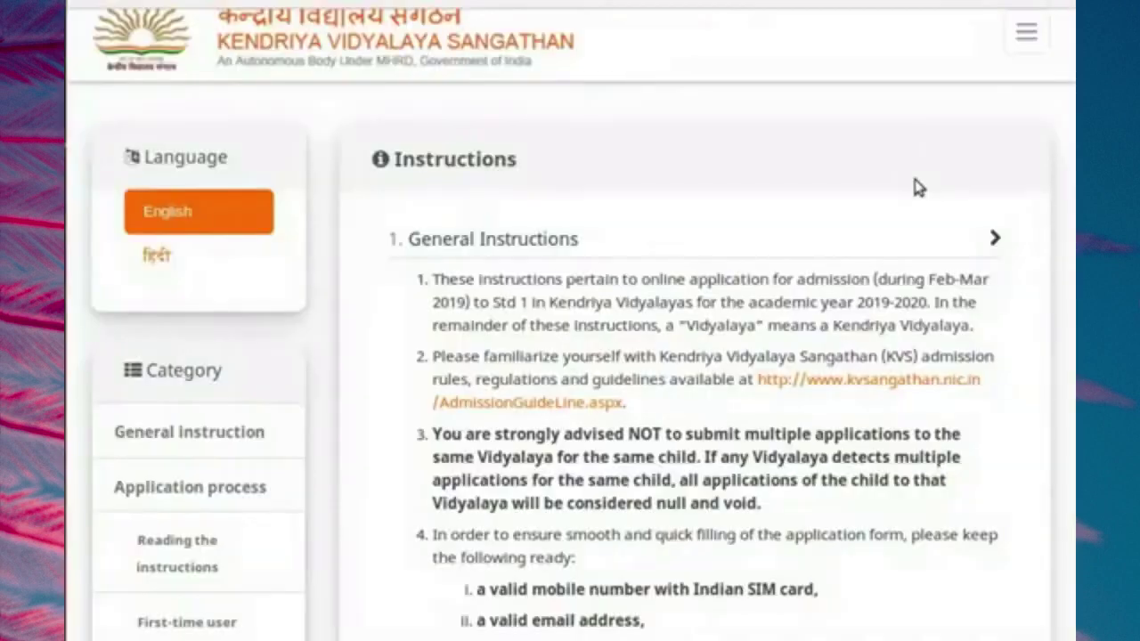
scroll(915, 205, "down", 10)
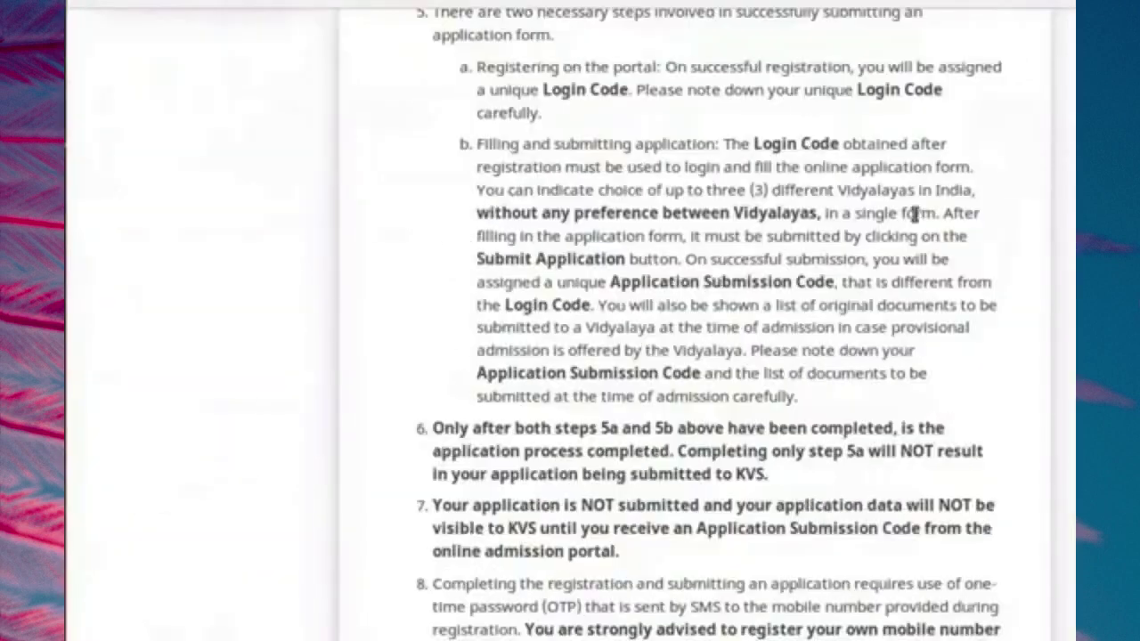
scroll(915, 214, "down", 10)
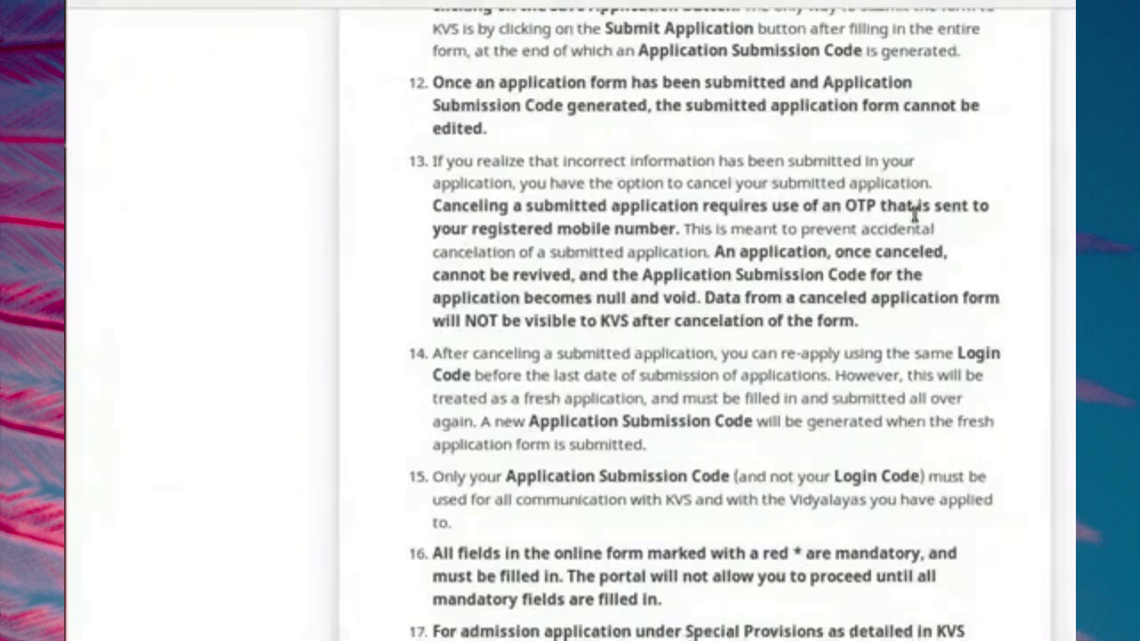
scroll(915, 217, "down", 1)
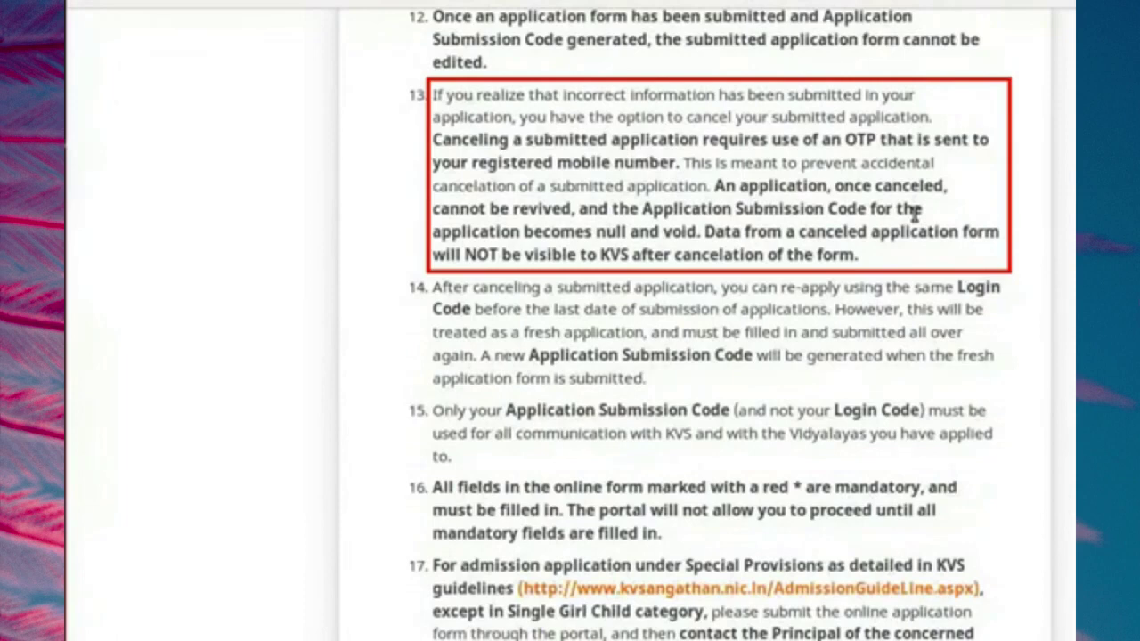
scroll(915, 214, "down", 1)
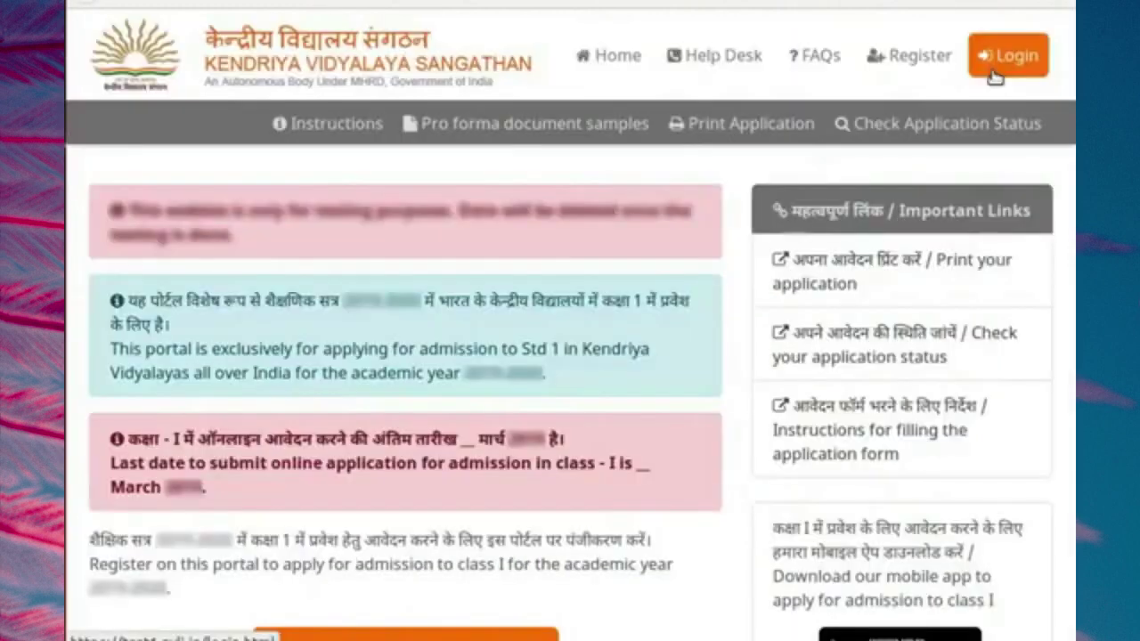
Sign in as the registered user with login code, child's birth date, mobile number and captcha
left_click(1002, 58)
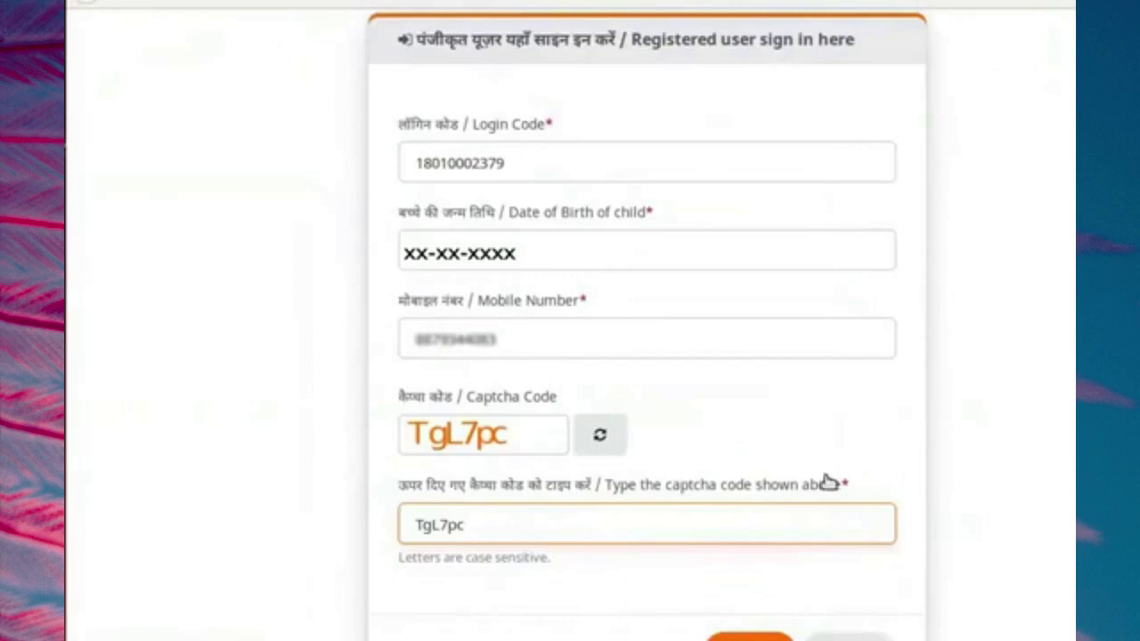
scroll(819, 483, "down", 1)
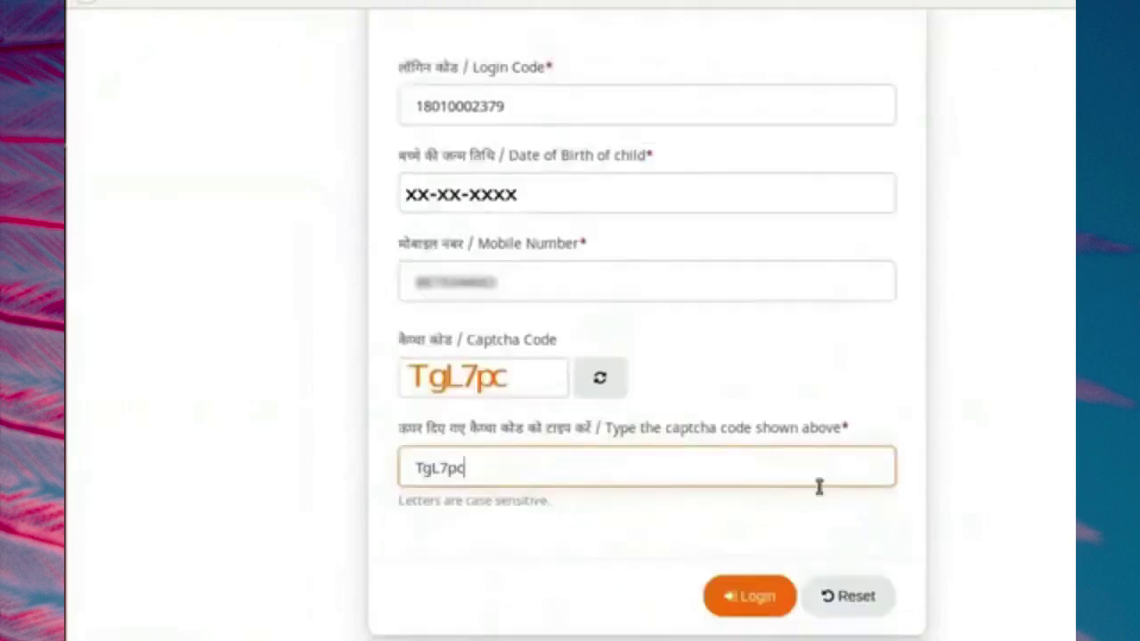
left_click(753, 604)
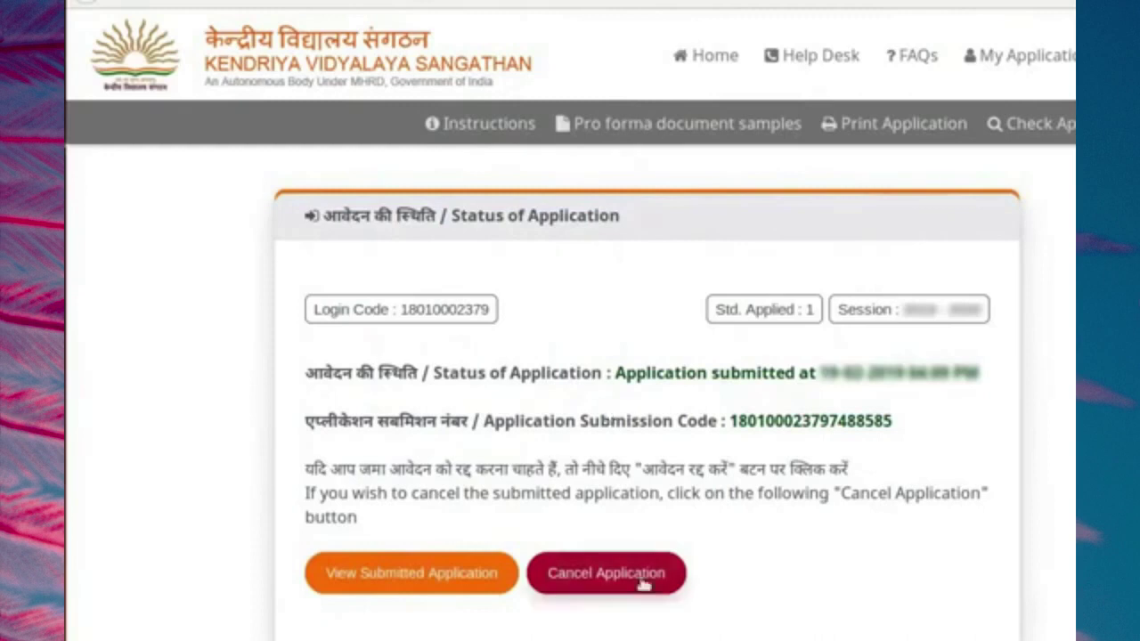
Choose Yes, Cancel for the submitted application and enter the received OTP
left_click(642, 579)
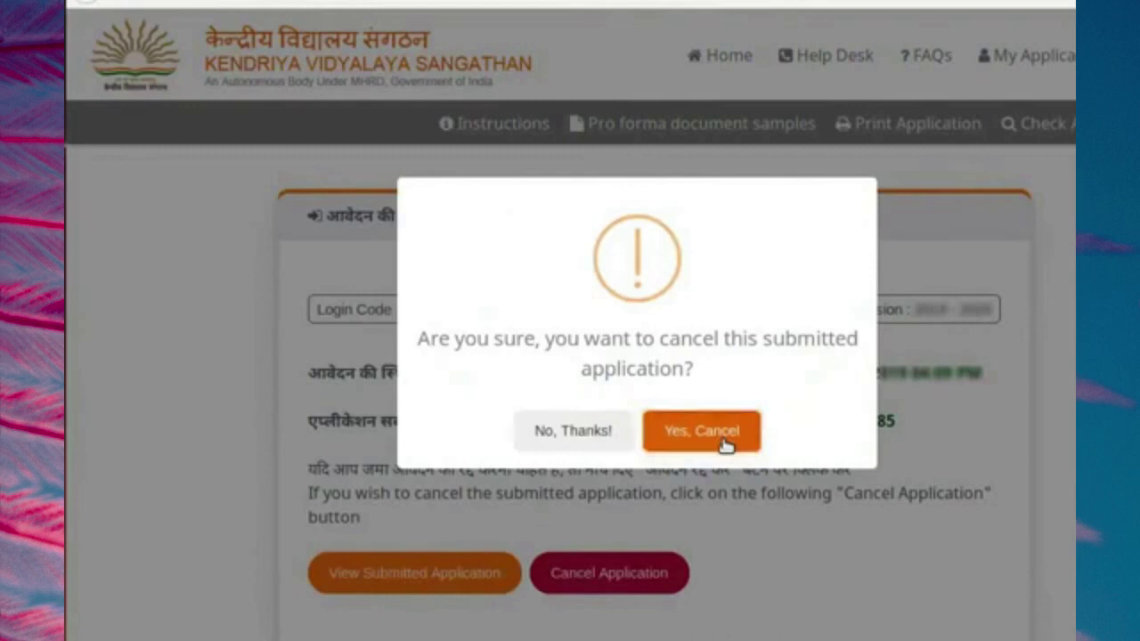
left_click(726, 442)
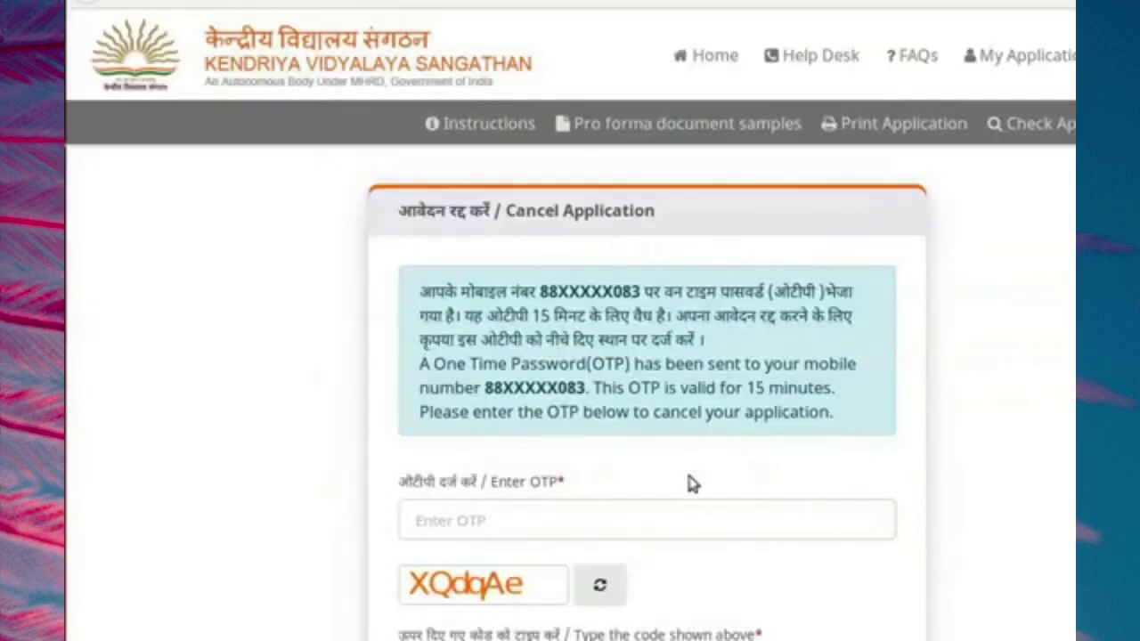
left_click(562, 525)
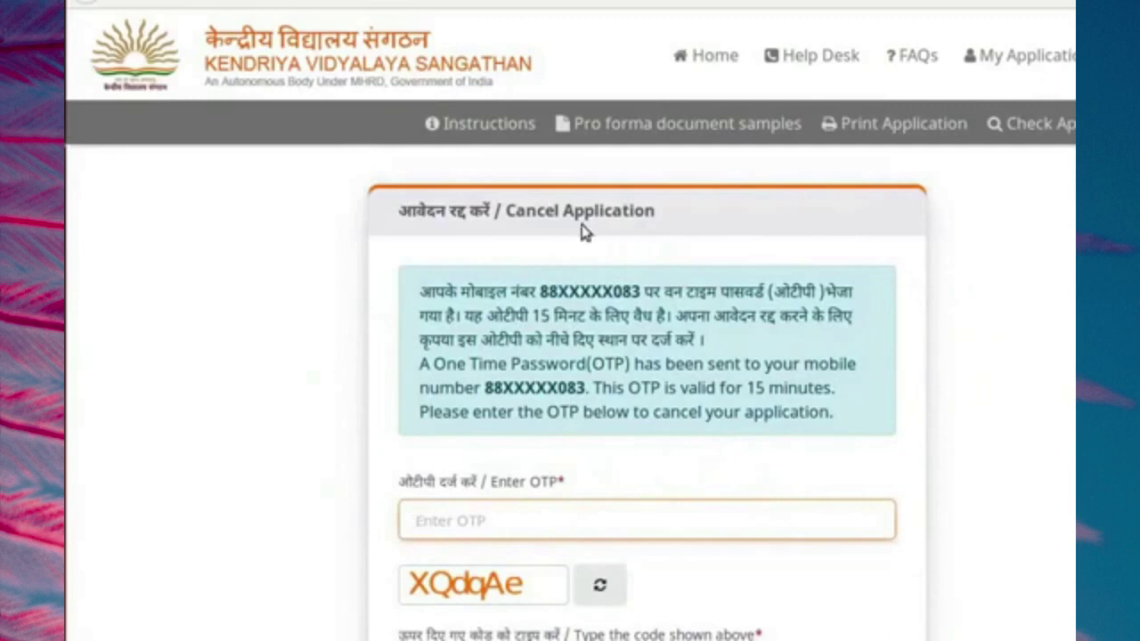
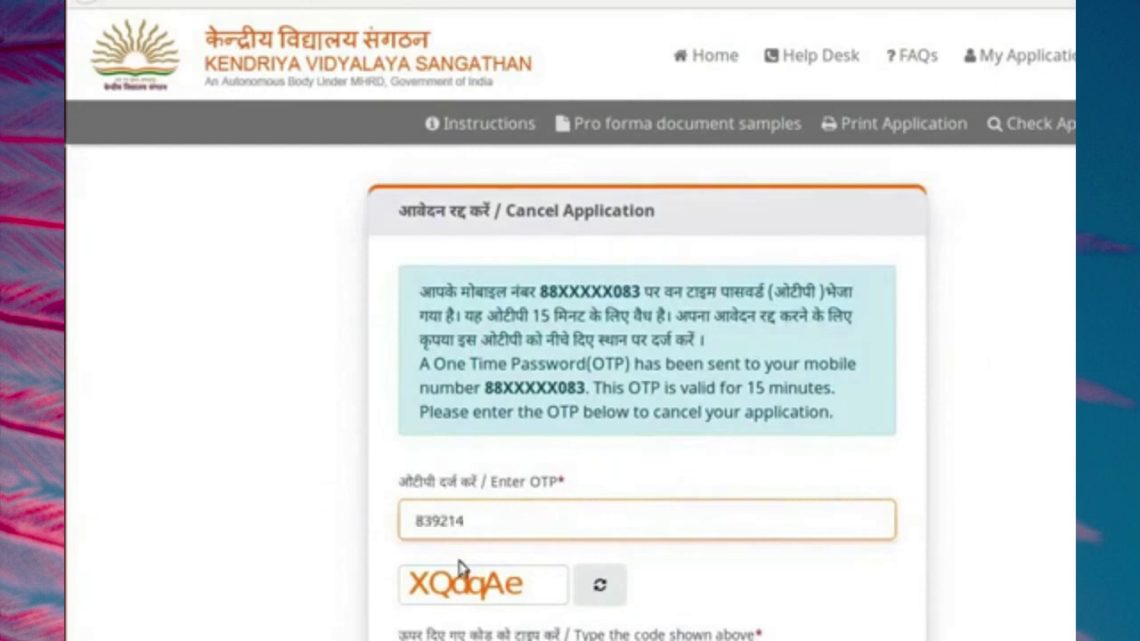
Enter the displayed captcha code on the Cancel Application form
scroll(459, 568, "down", 3)
left_click(401, 561)
type("XQdqAe")
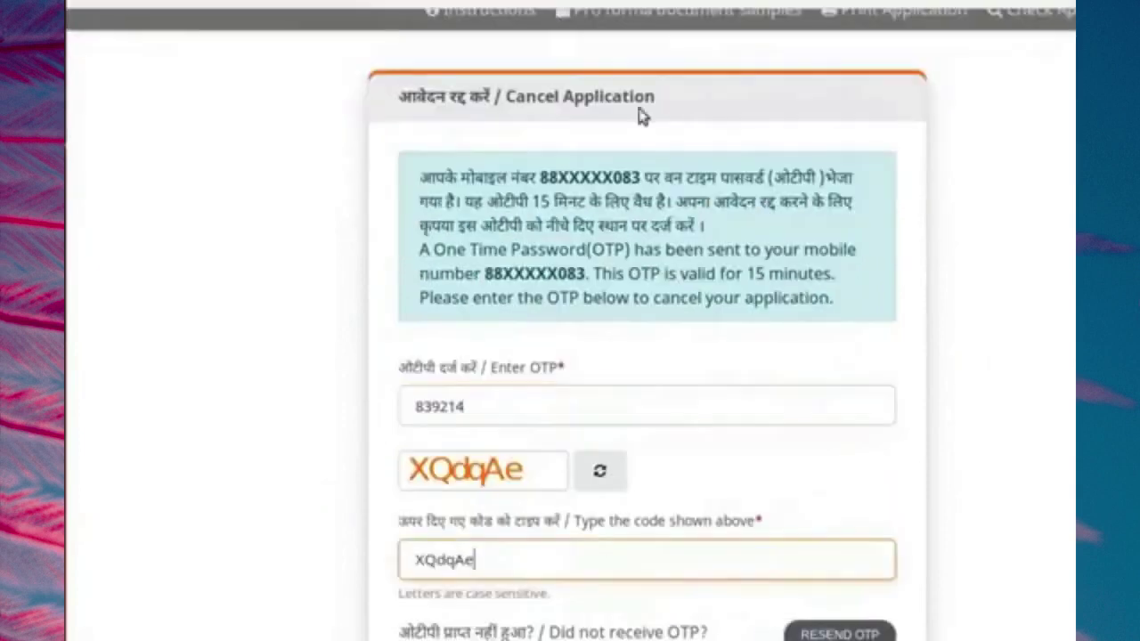
scroll(1012, 448, "down", 3)
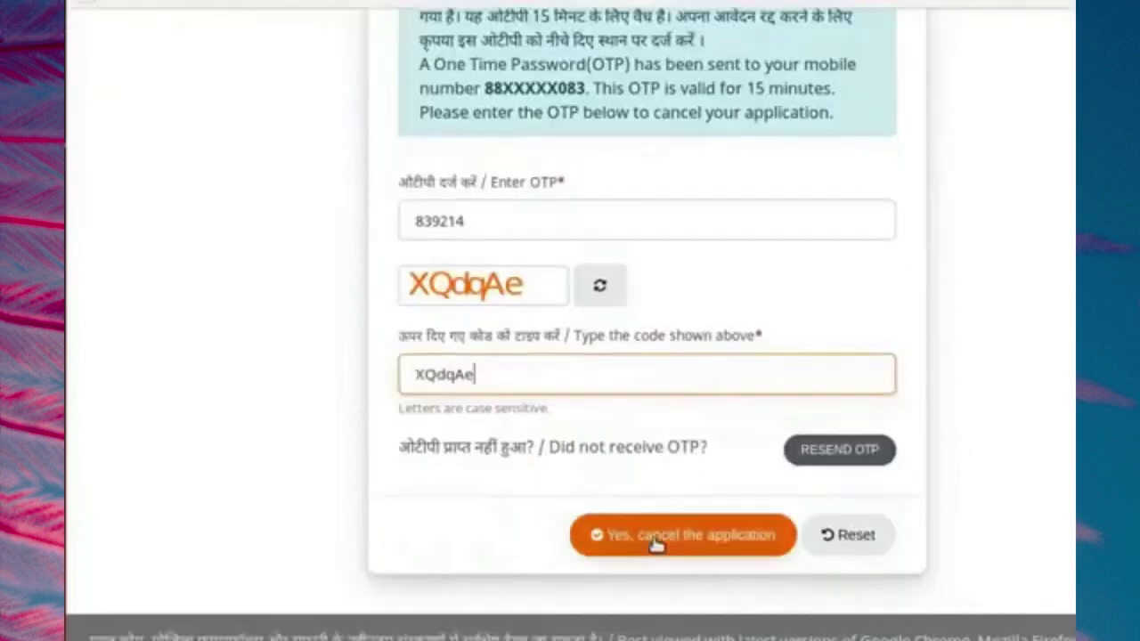